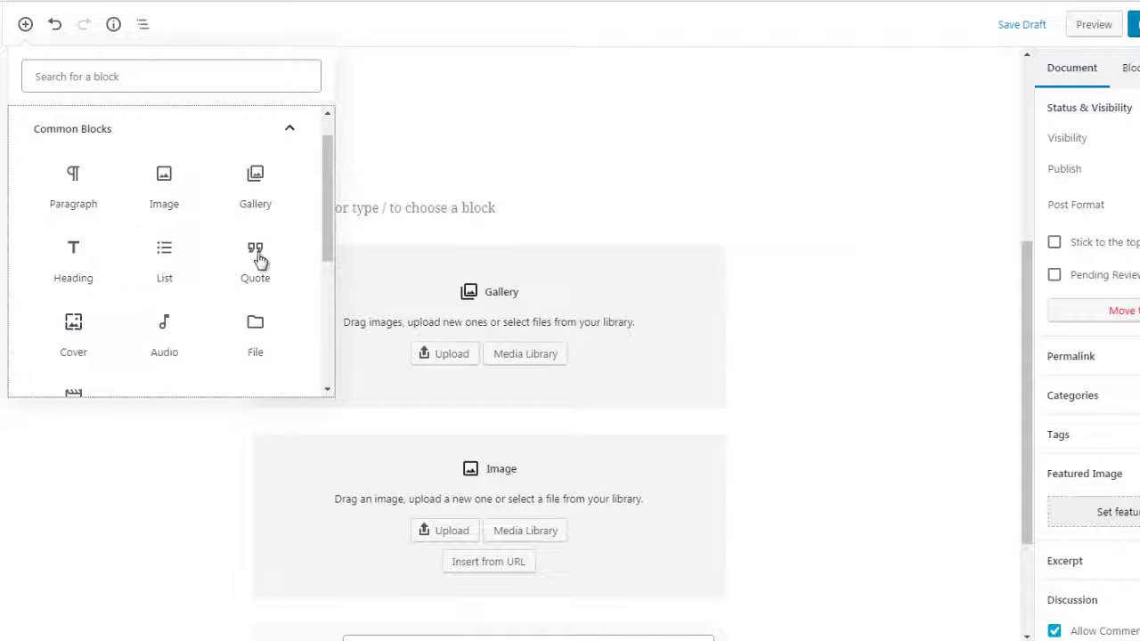
Step: Add a paragraph block with the text "this is a test" in the empty space between the list and the gallery
mouse_move(327, 243)
left_mouse_down()
mouse_move(327, 262)
mouse_move(325, 237)
left_mouse_up()
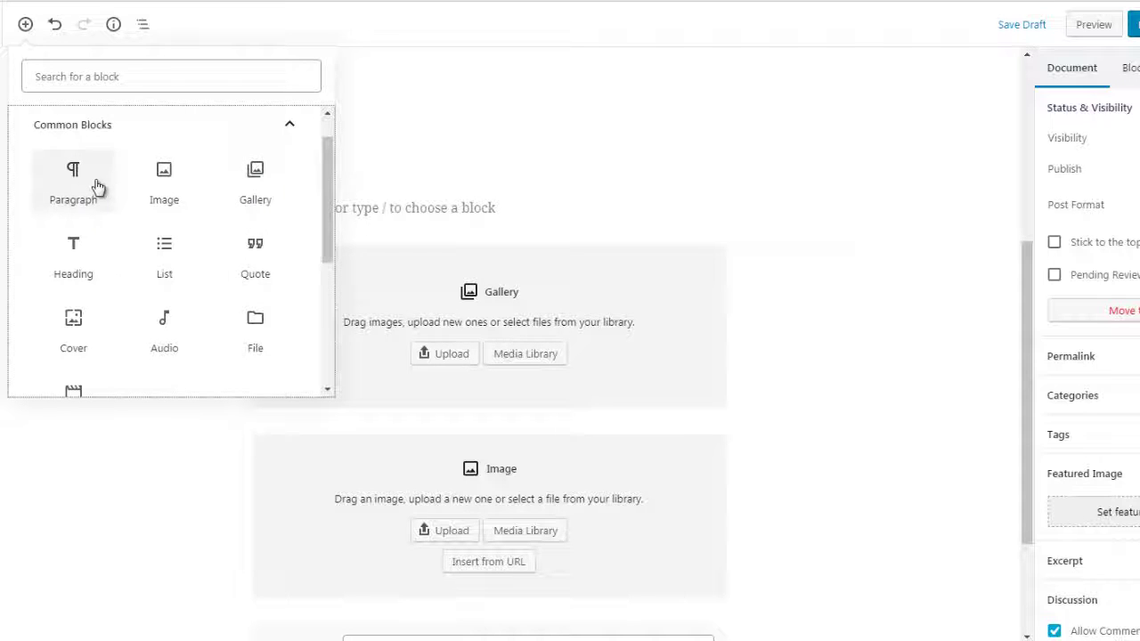
left_click(413, 220)
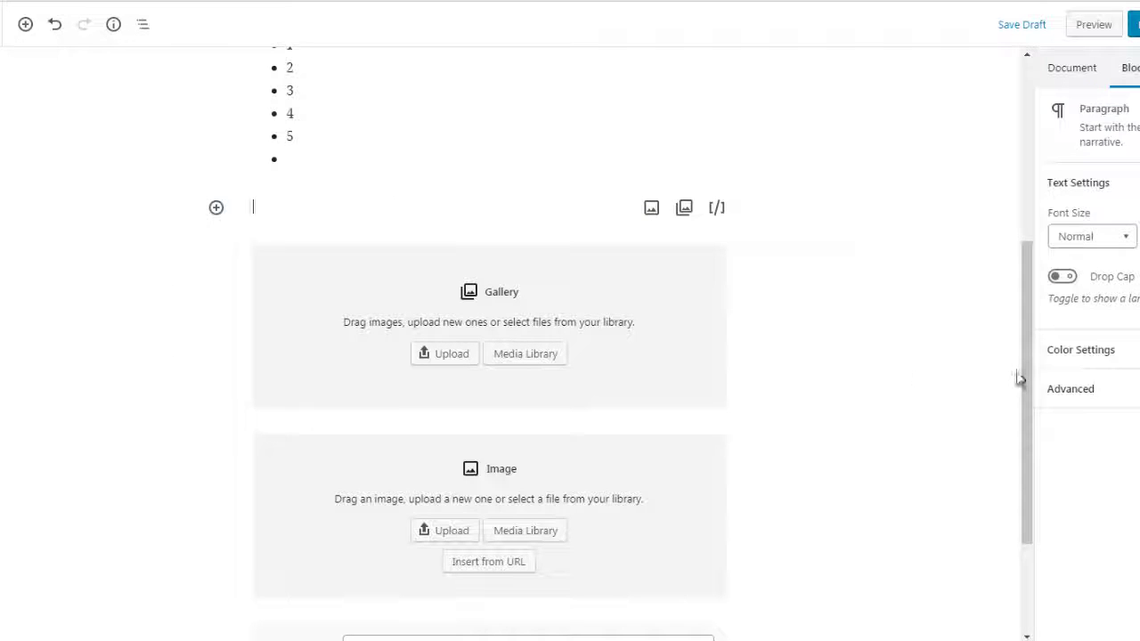
left_click_drag(1023, 376, 1023, 465)
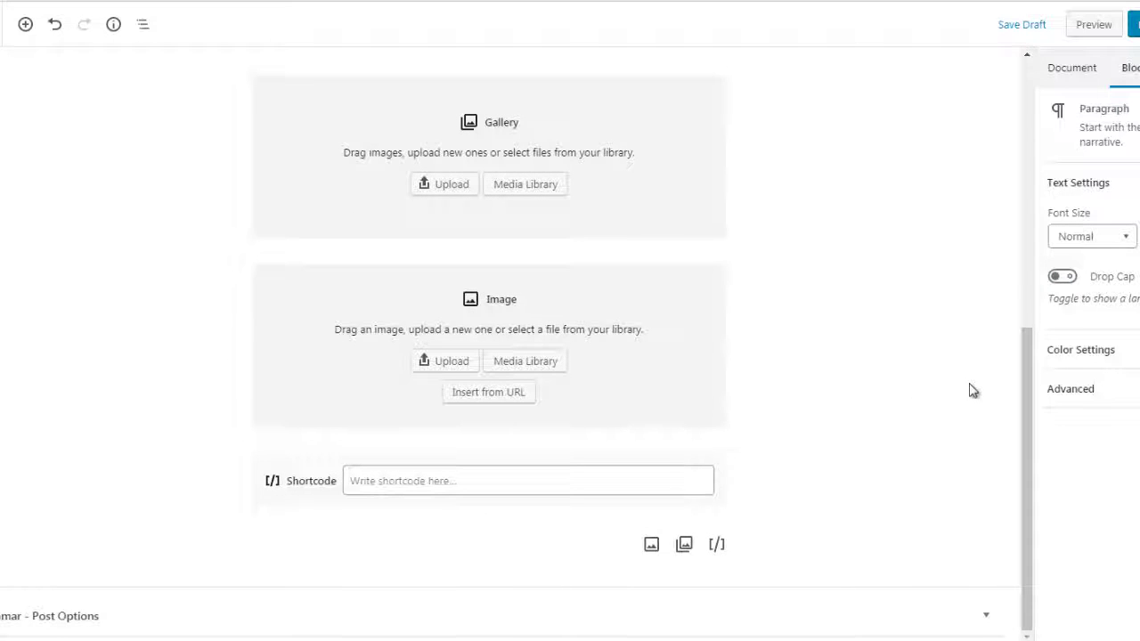
left_click_drag(1026, 382, 1023, 338)
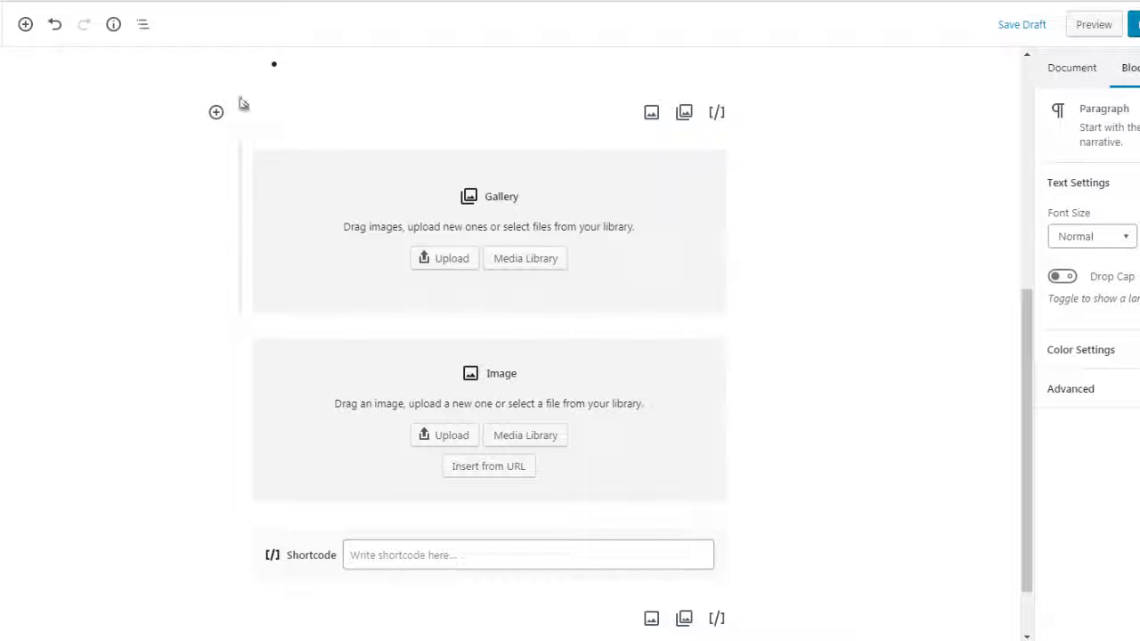
left_click(216, 113)
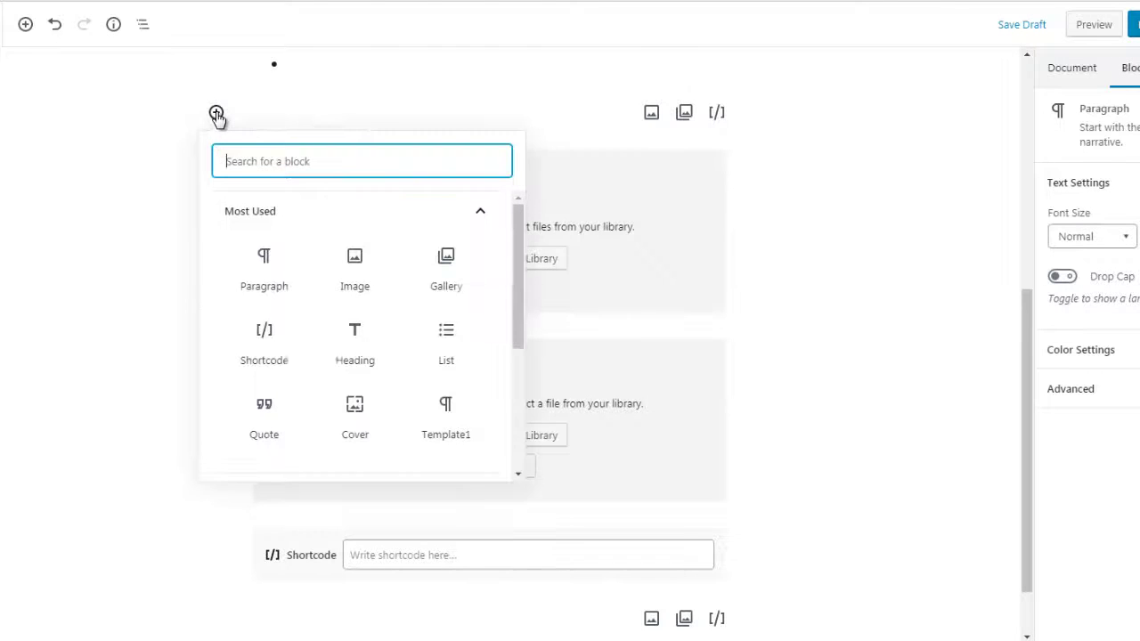
left_click(263, 277)
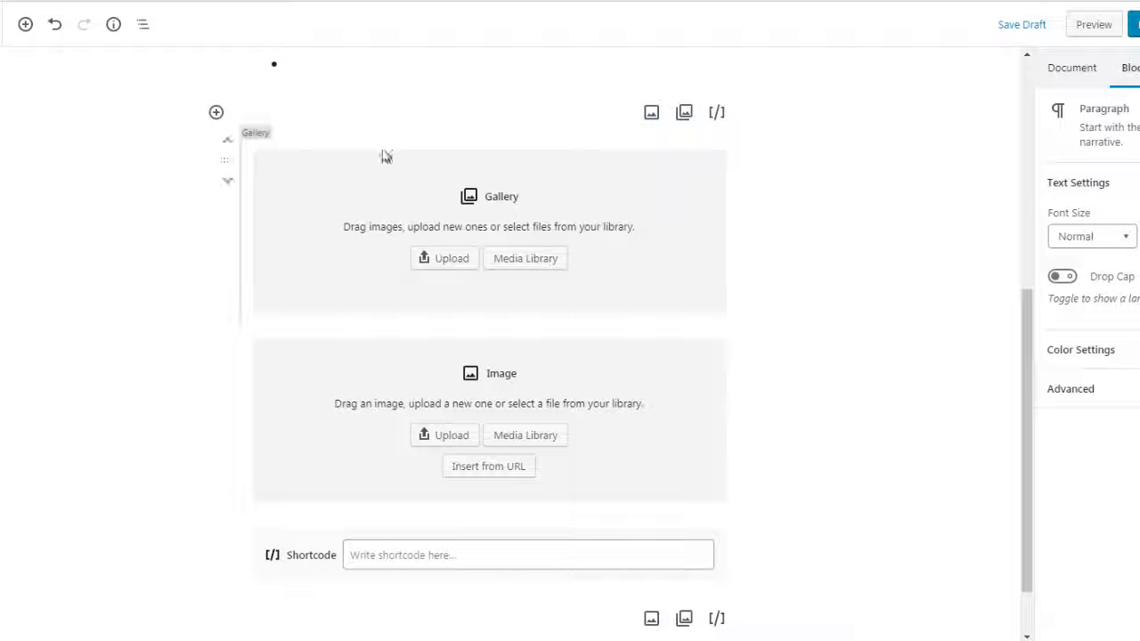
type("this is a test")
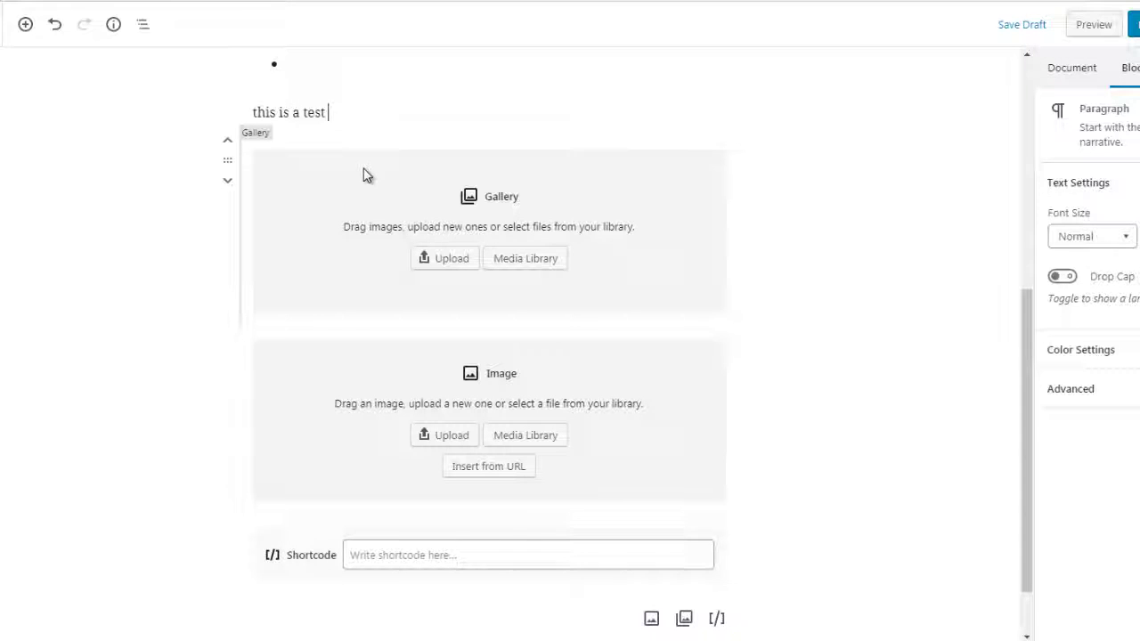
Step: Fill the new paragraph with several lines of repeated "this is a test" copies and view its additional block options
key("ctrl+a")
key("ctrl+c")
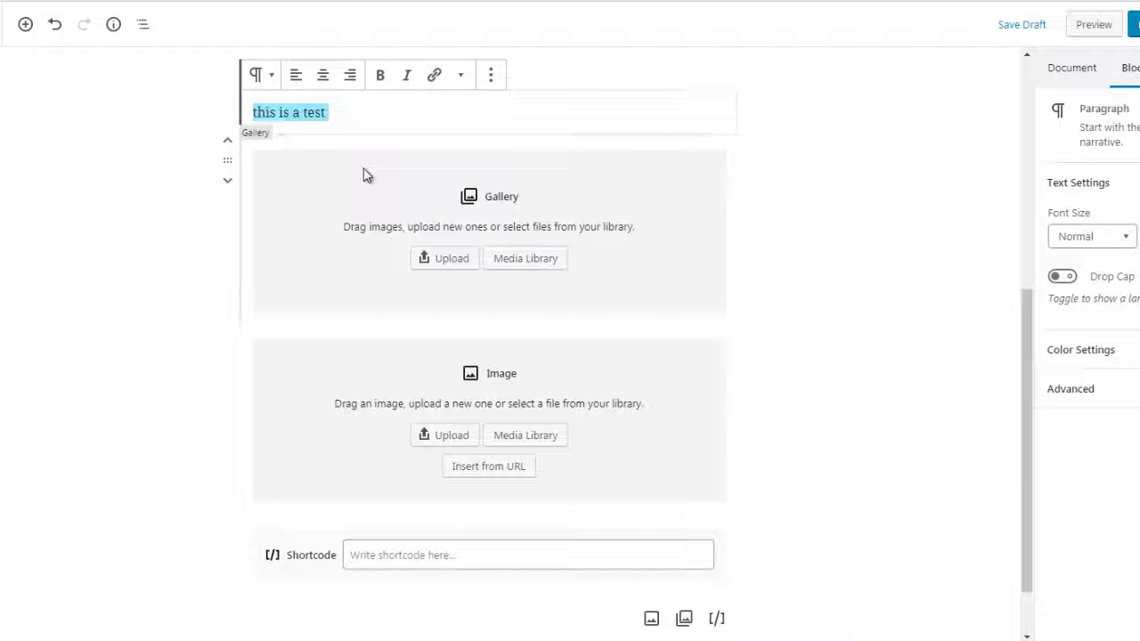
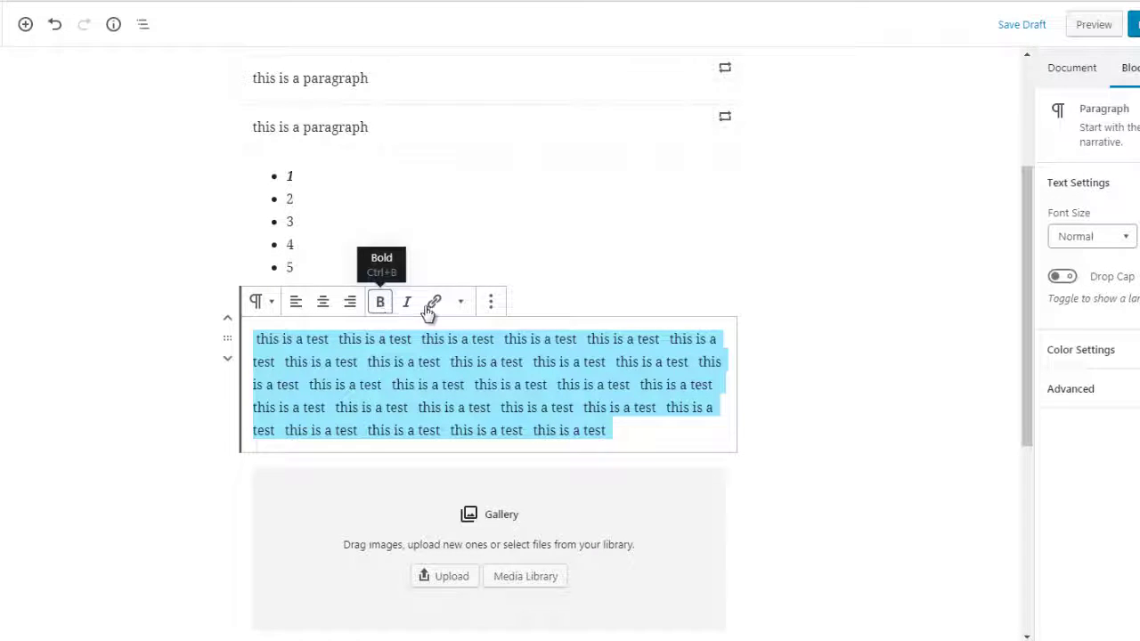
left_click(491, 306)
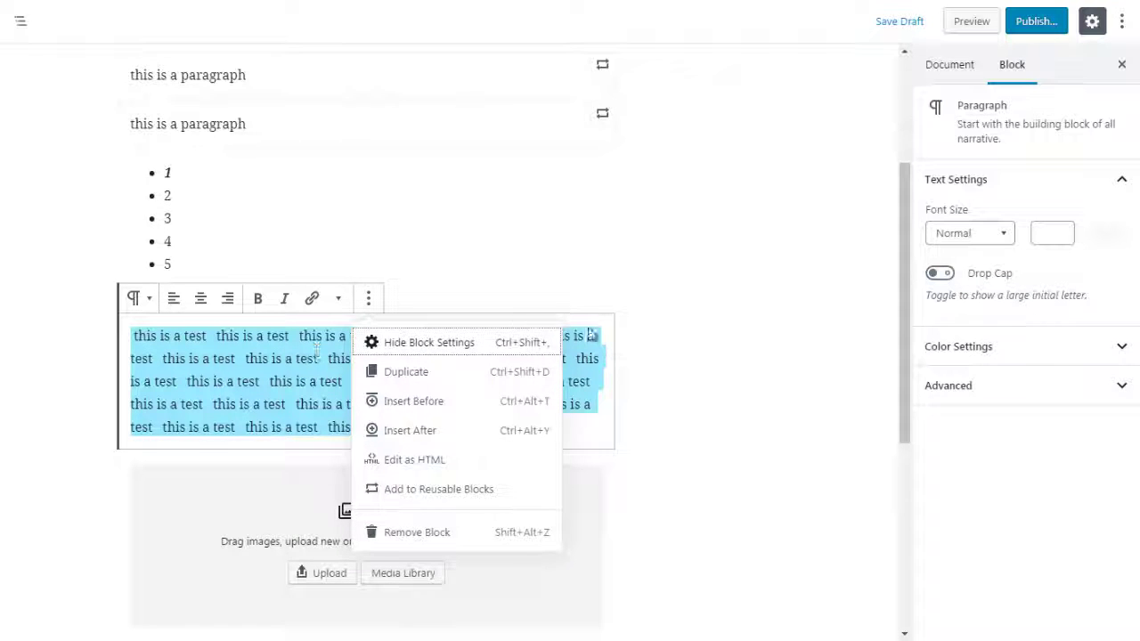
left_click(955, 436)
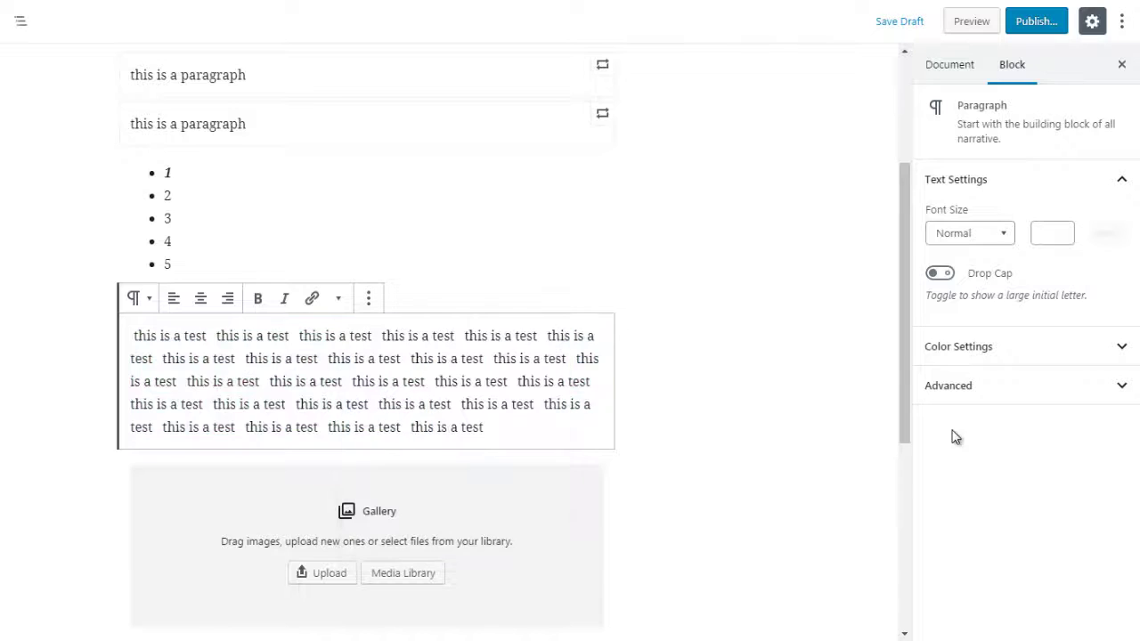
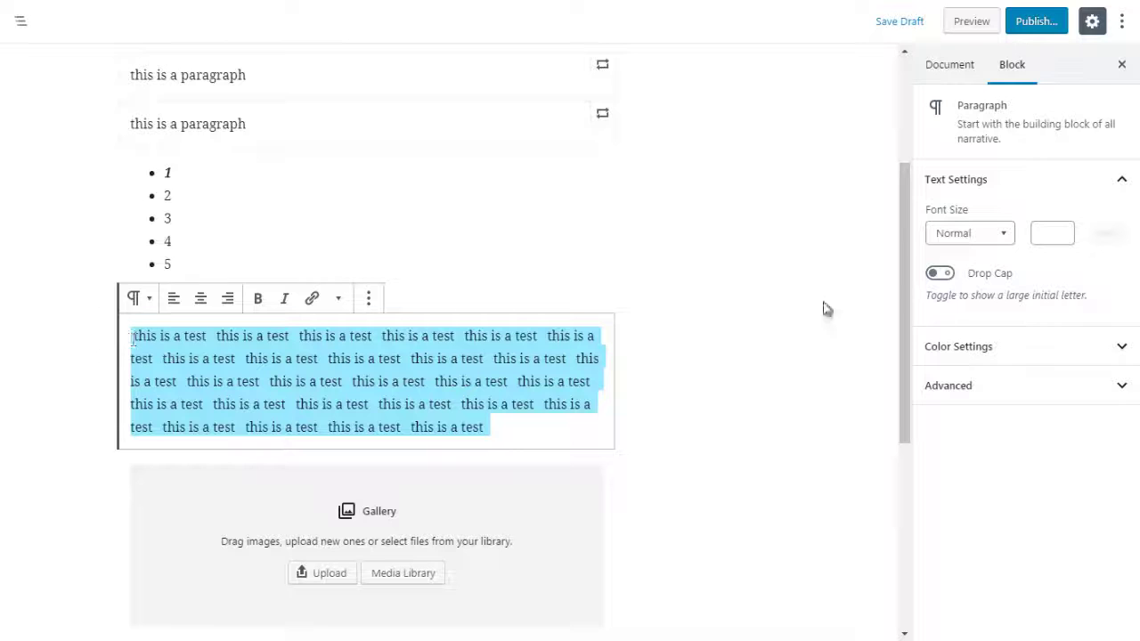
Step: Try the Medium, Huge, Small and Normal font size presets on the test paragraph
left_click(977, 241)
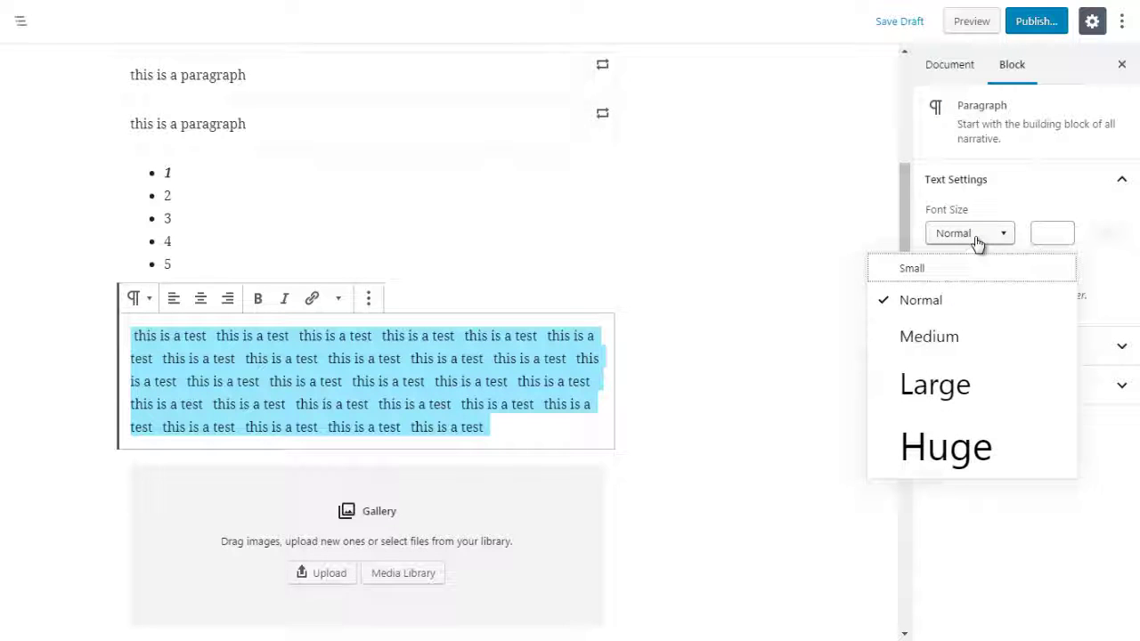
left_click(941, 343)
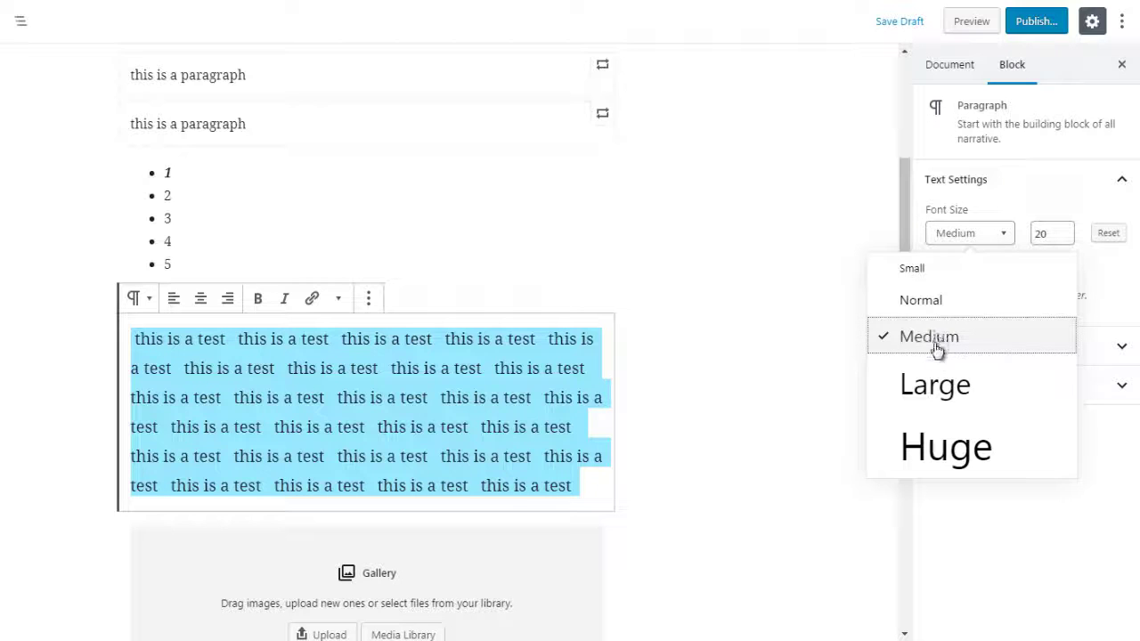
left_click(936, 446)
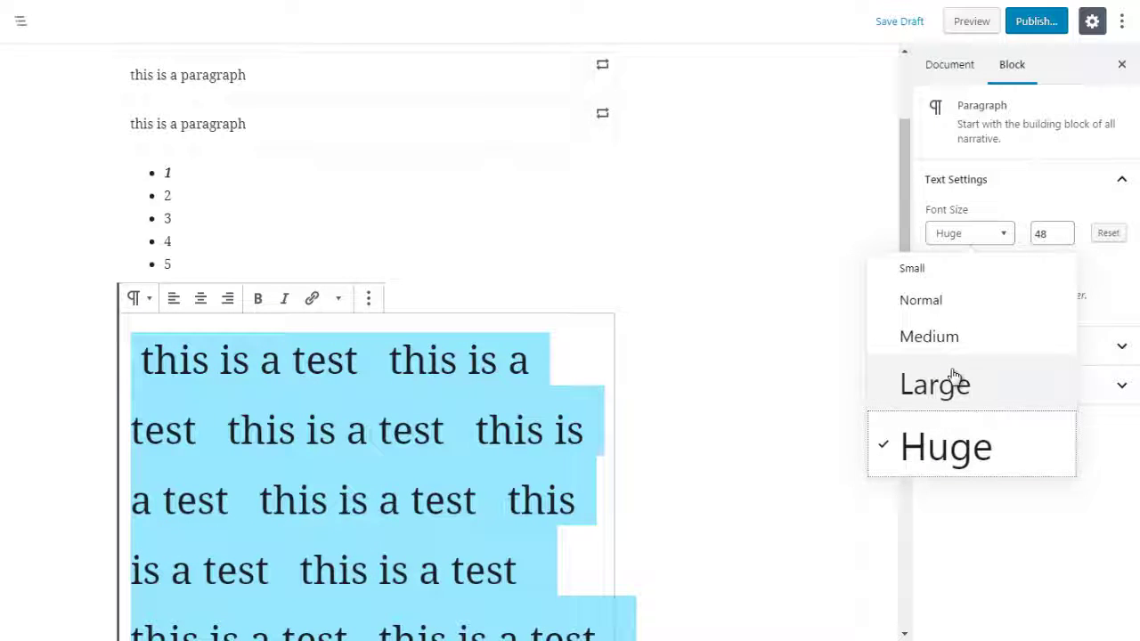
left_click(926, 271)
left_click(919, 303)
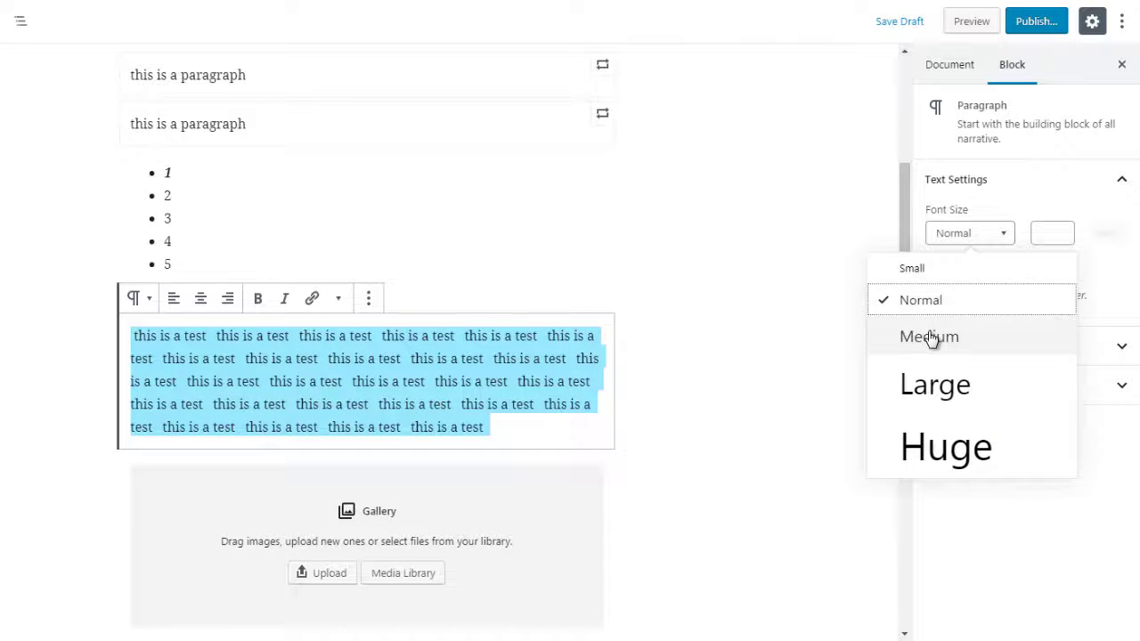
Step: Apply the Medium font size to the paragraph, then try smaller and larger custom sizes, ending at 23
left_click(930, 337)
left_click(1064, 228)
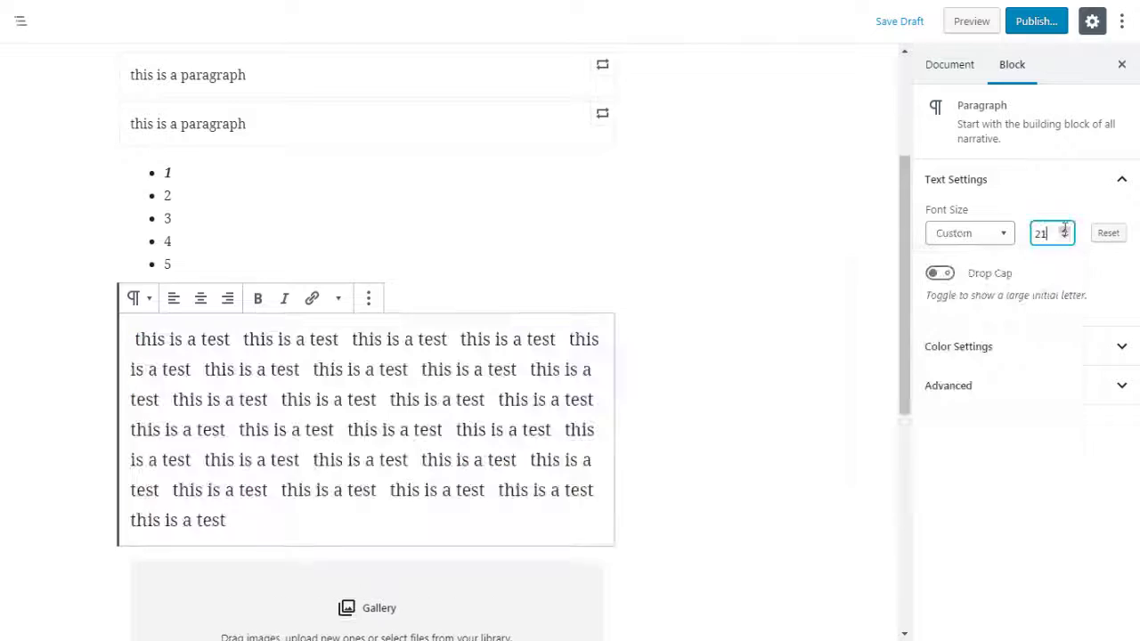
left_click(1065, 237)
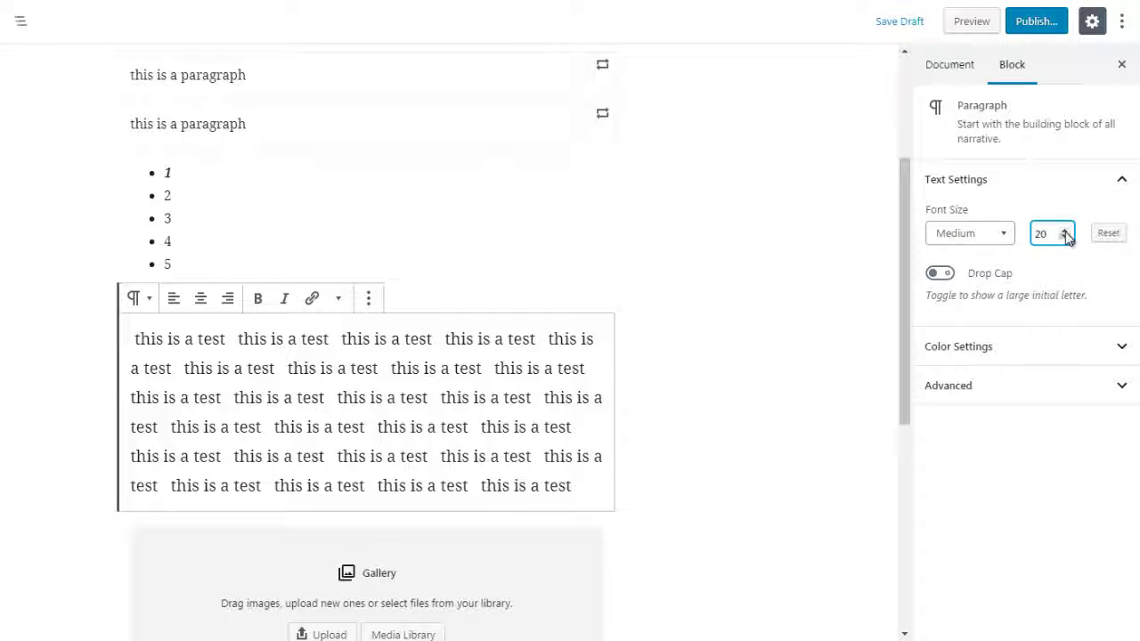
left_click(1065, 238)
left_click(1065, 237)
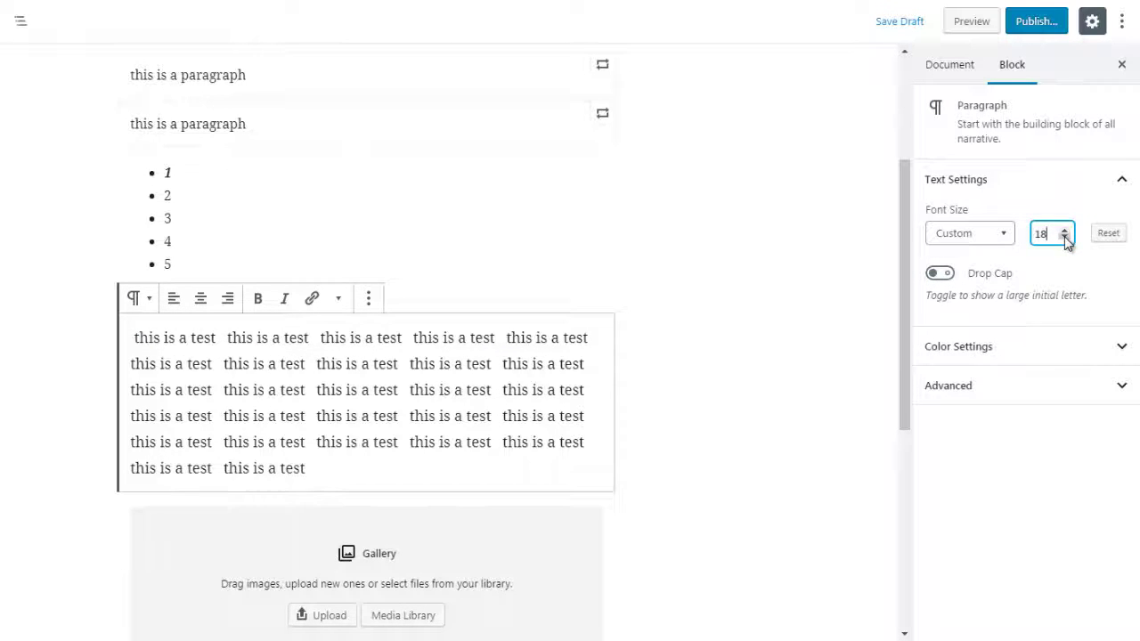
left_click(1065, 238)
left_click(1065, 238)
left_click(1065, 230)
left_click(1065, 230)
left_click(1065, 230)
left_click(1065, 230)
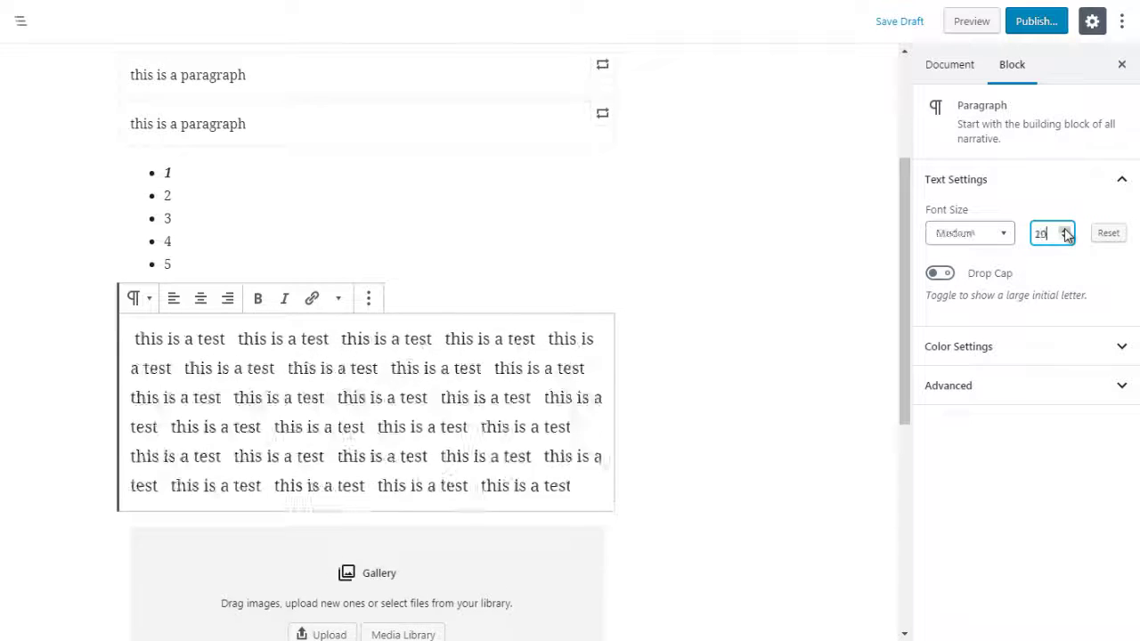
left_click(1065, 230)
left_click(1065, 230)
left_click(1064, 230)
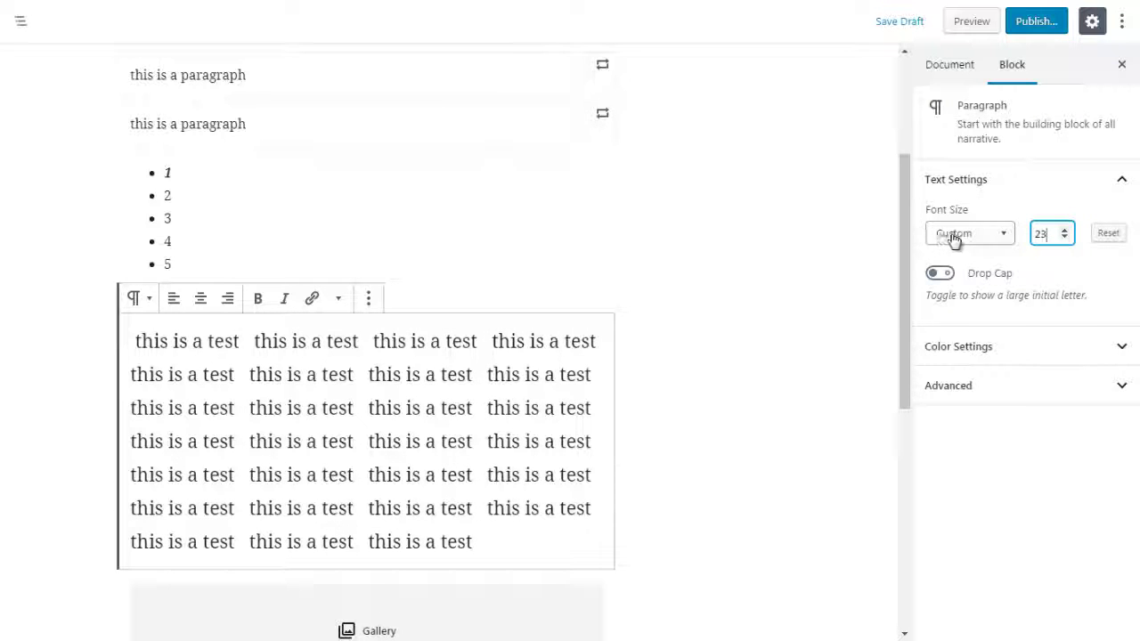
Step: Increase the test paragraph's custom font size to 26
left_click(1005, 234)
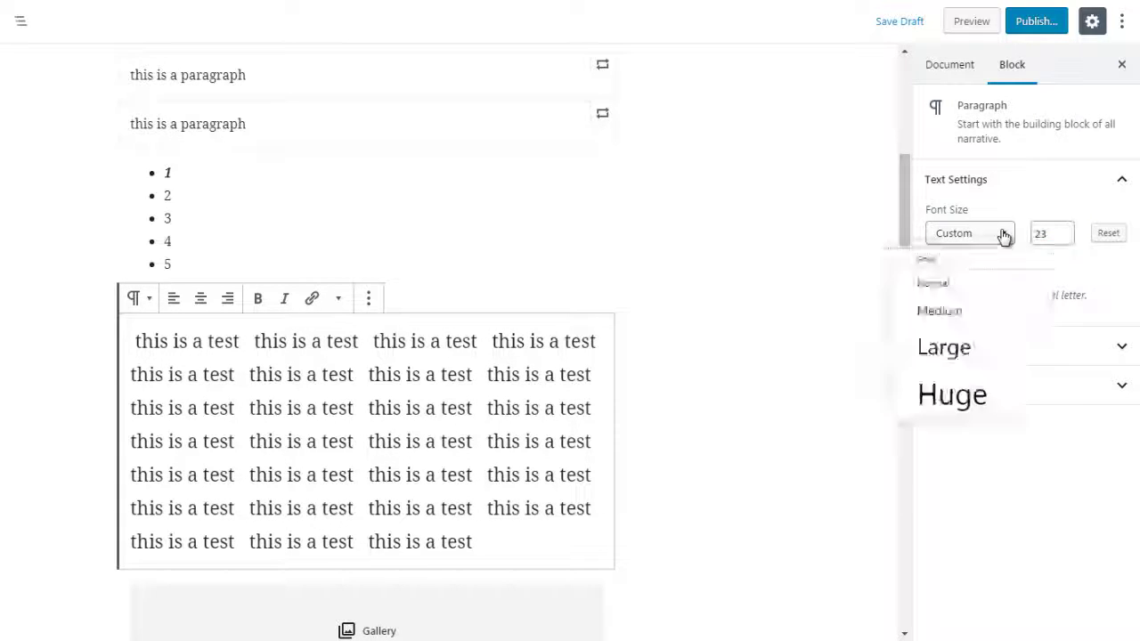
left_click(1063, 231)
left_click(1063, 230)
left_click(1063, 230)
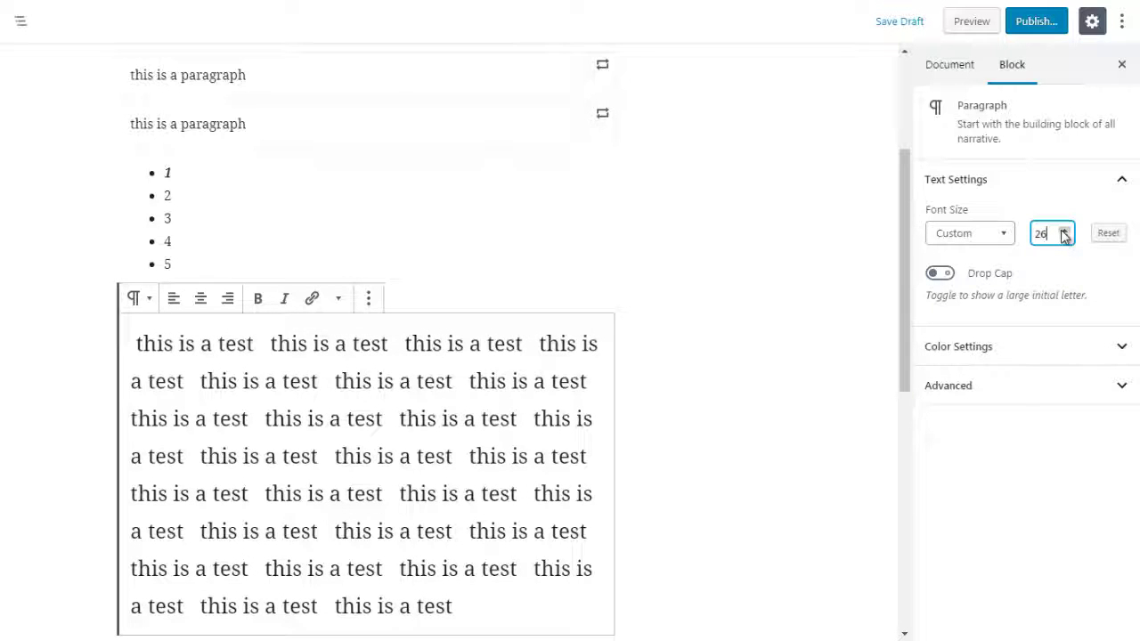
Step: Try the Huge and Large font size presets on the test paragraph
left_click(977, 238)
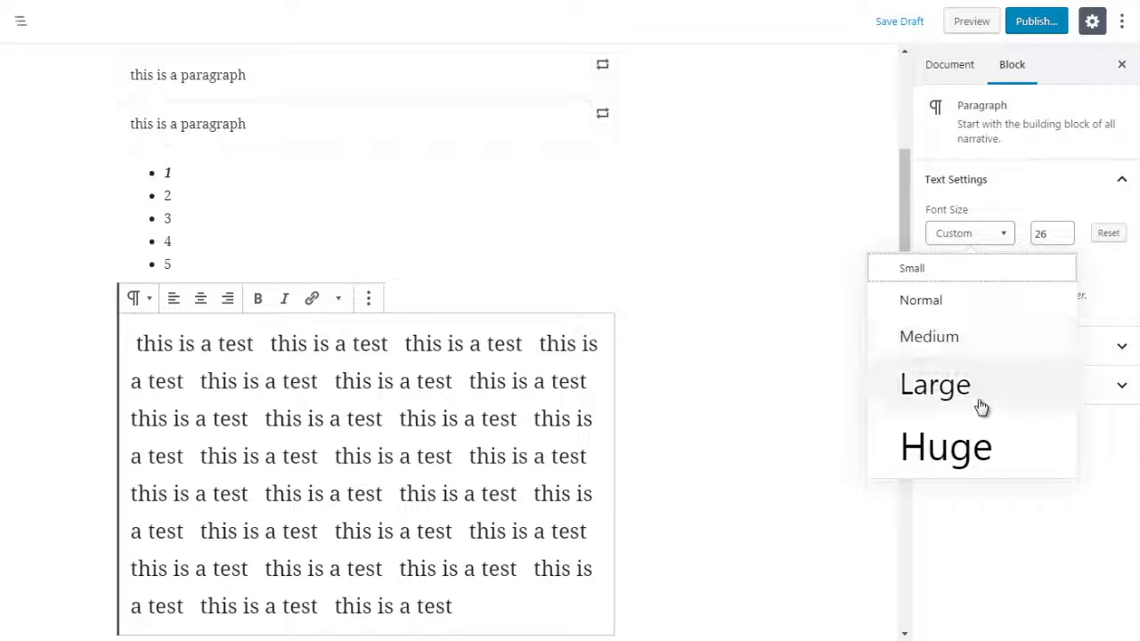
left_click(979, 446)
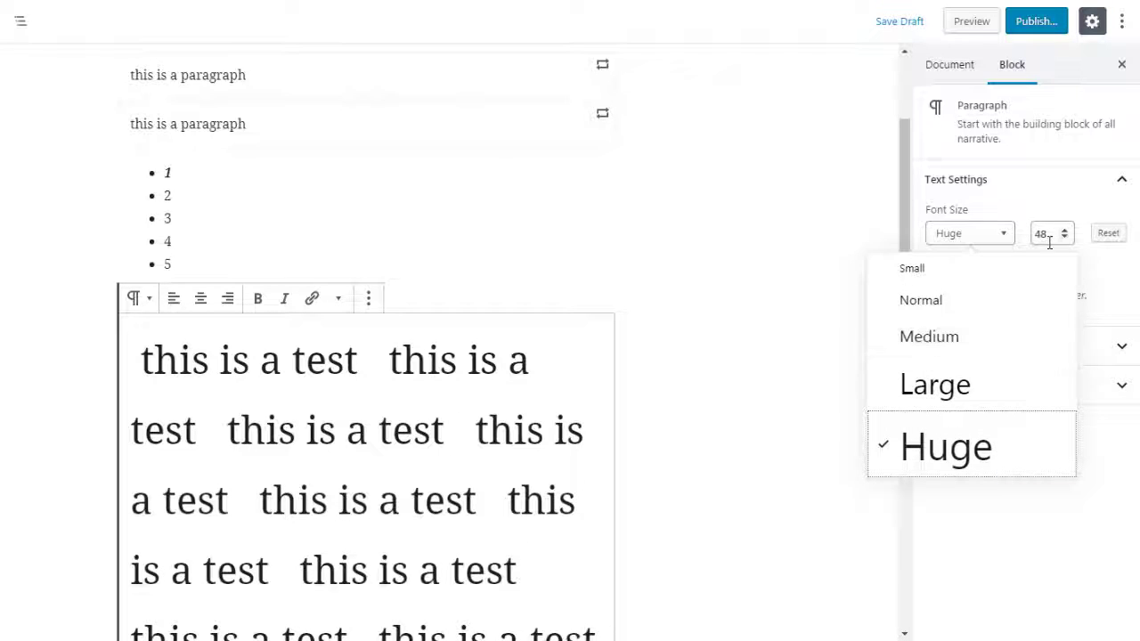
left_click(958, 402)
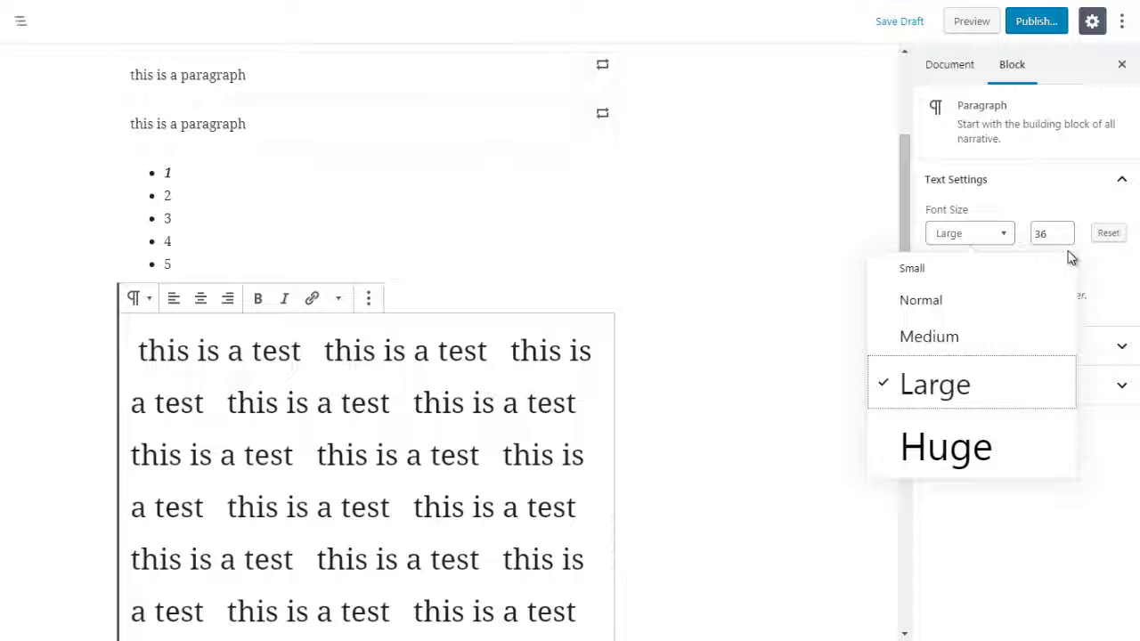
Step: Apply the Huge font size preset to the test paragraph and reduce it to a custom size of 39
left_click(960, 467)
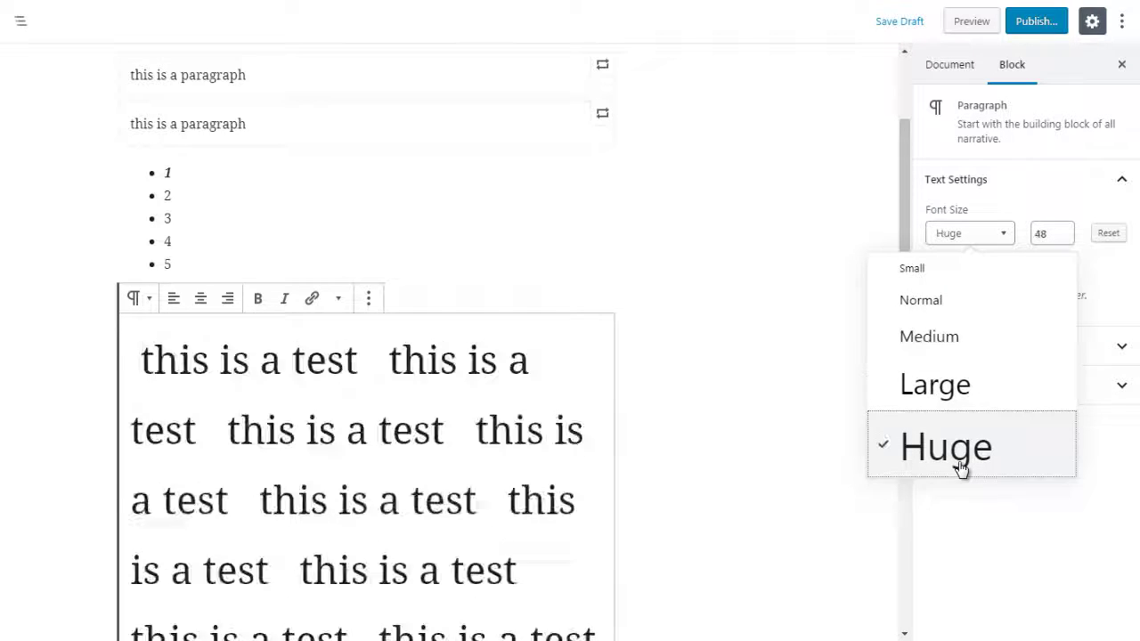
left_click(1047, 234)
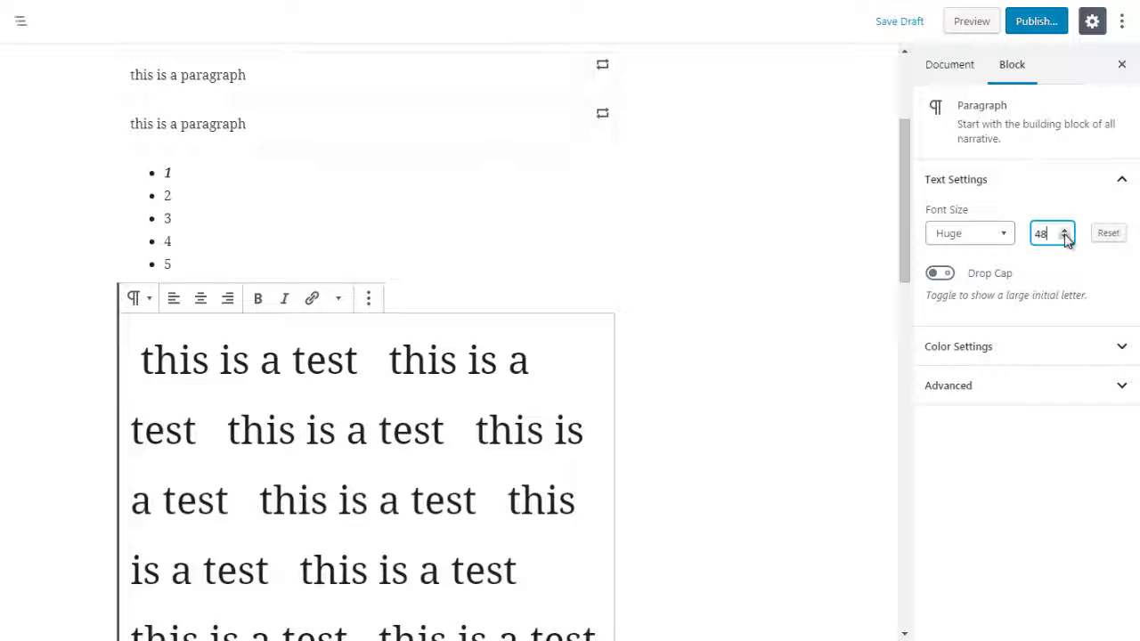
left_click(1065, 237)
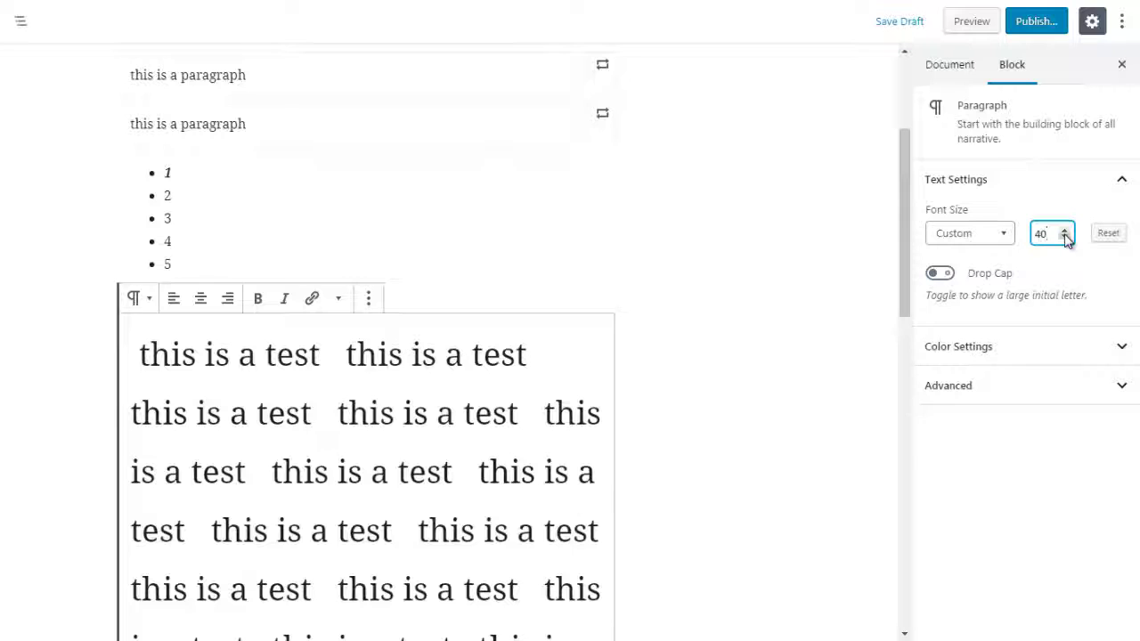
left_click(1065, 238)
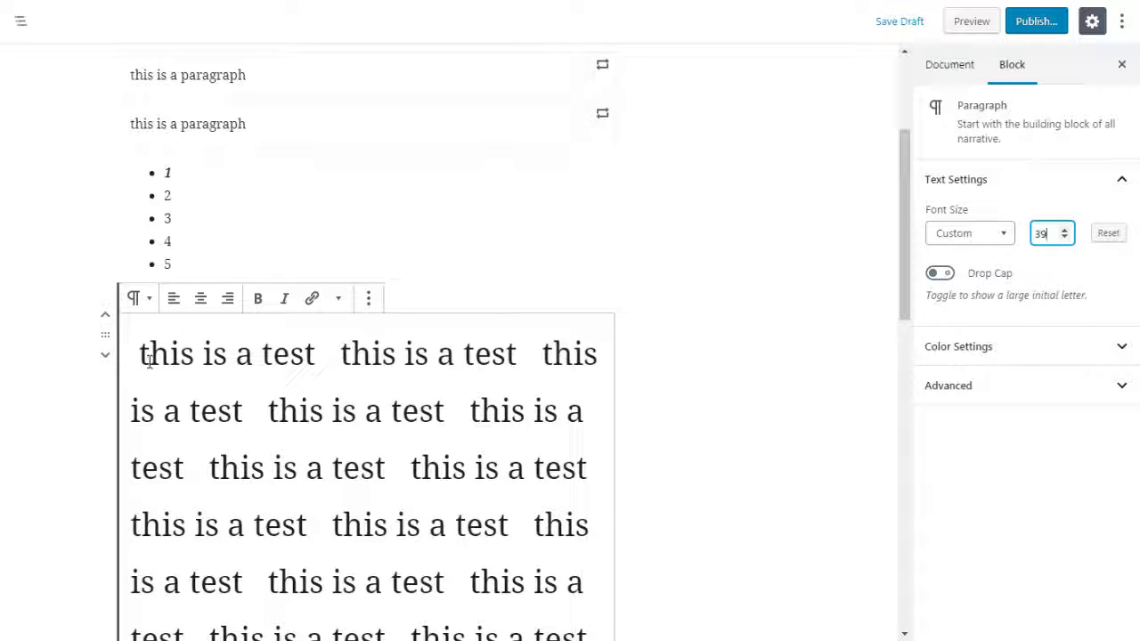
Step: Turn on Drop Cap for the test paragraph and try selecting its first letter
left_click_drag(140, 356, 148, 355)
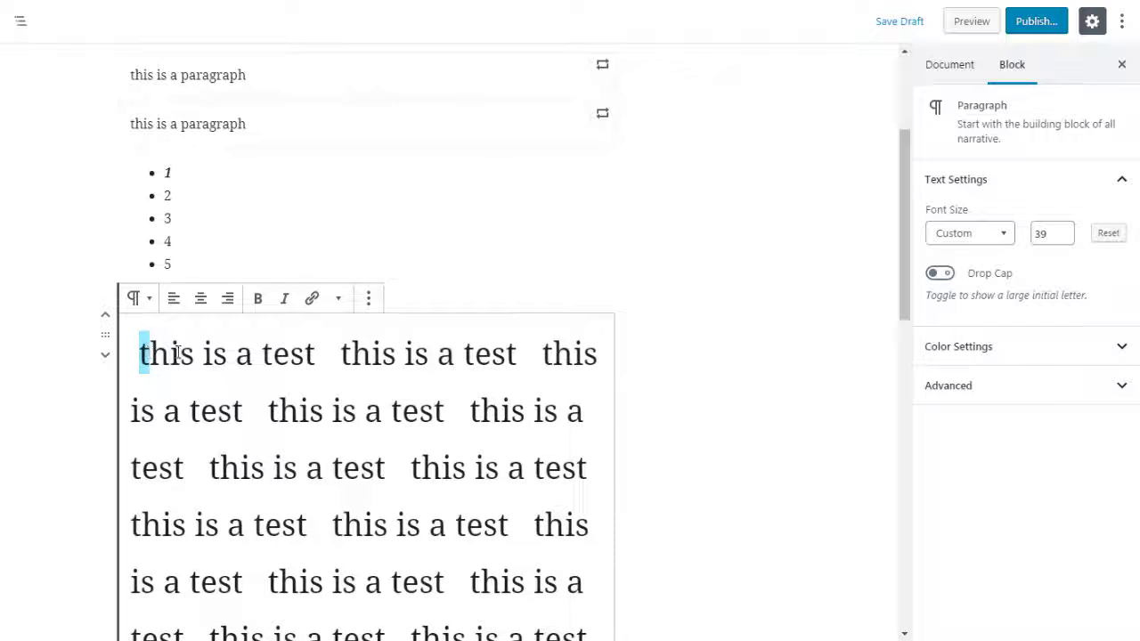
left_click(939, 274)
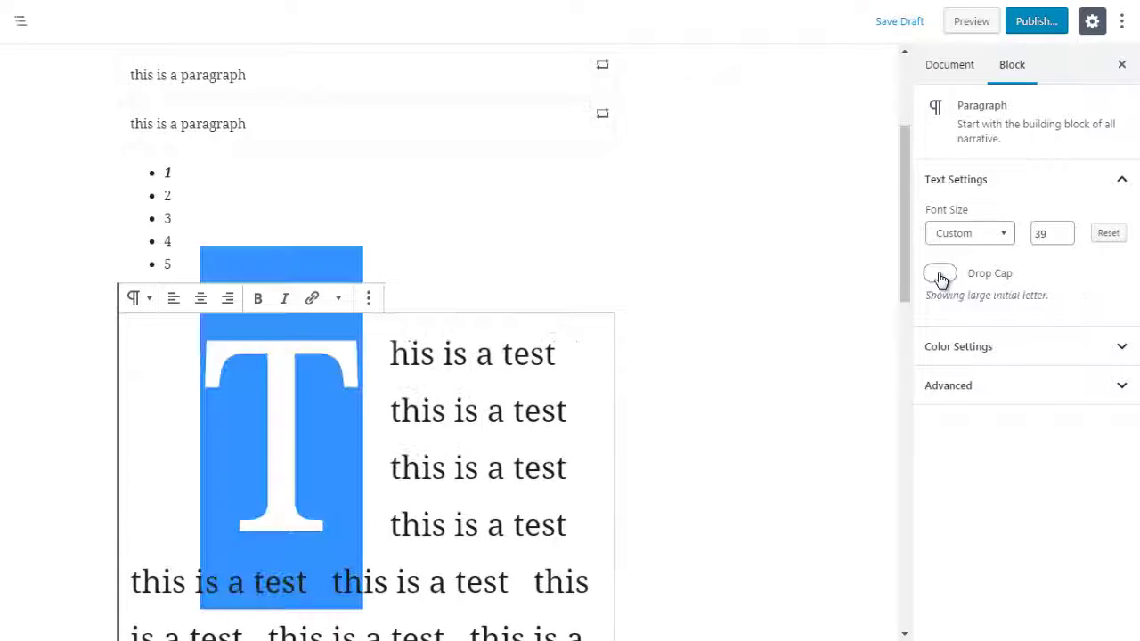
left_click(383, 416)
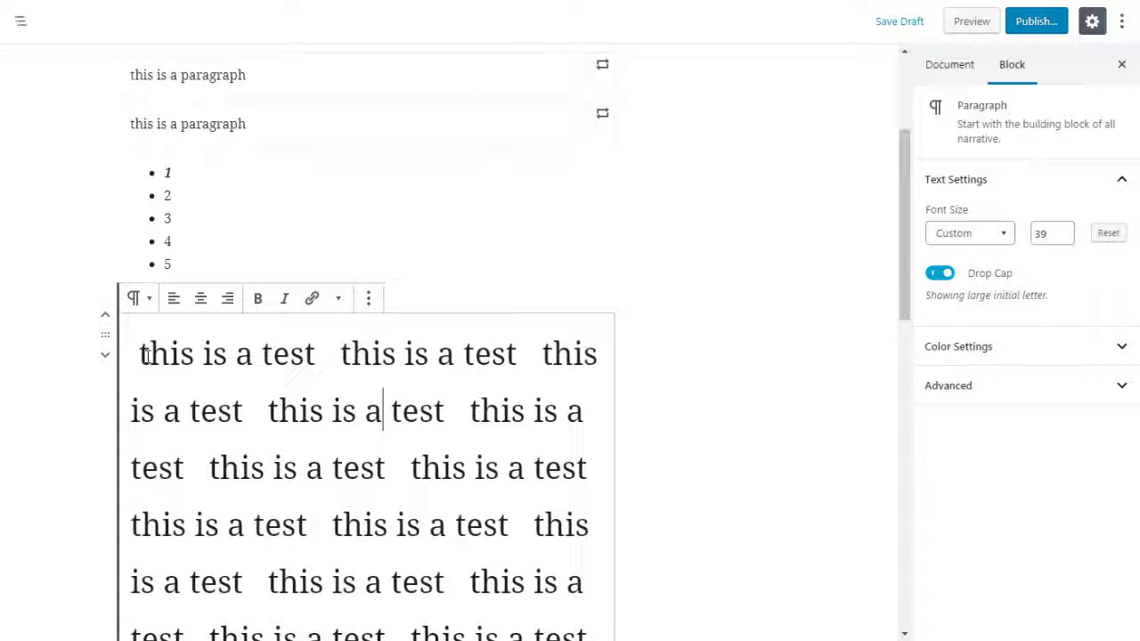
left_click_drag(147, 356, 131, 354)
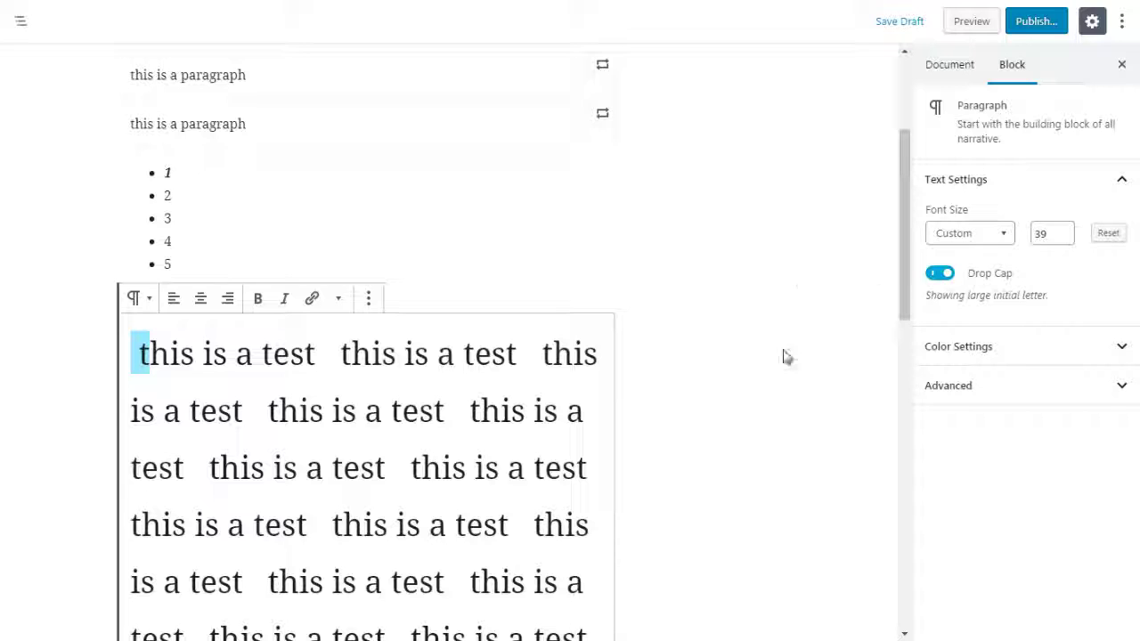
left_click(419, 392)
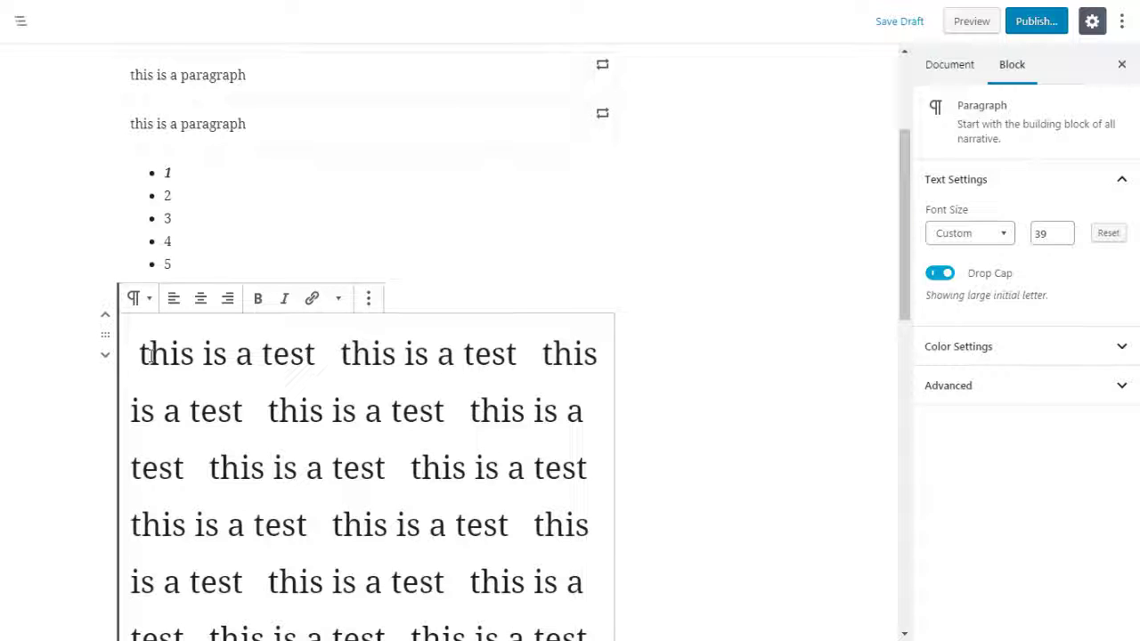
Step: Try pink, orange and light gray preset background colors on the test paragraph
left_click_drag(150, 357, 140, 355)
left_click(951, 355)
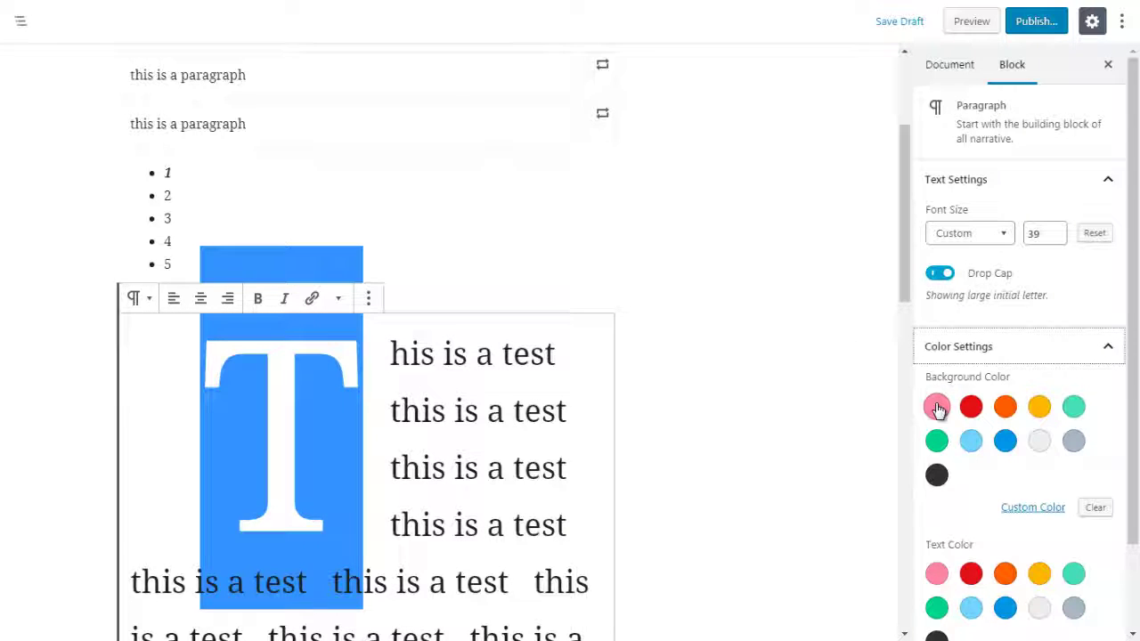
left_click(937, 407)
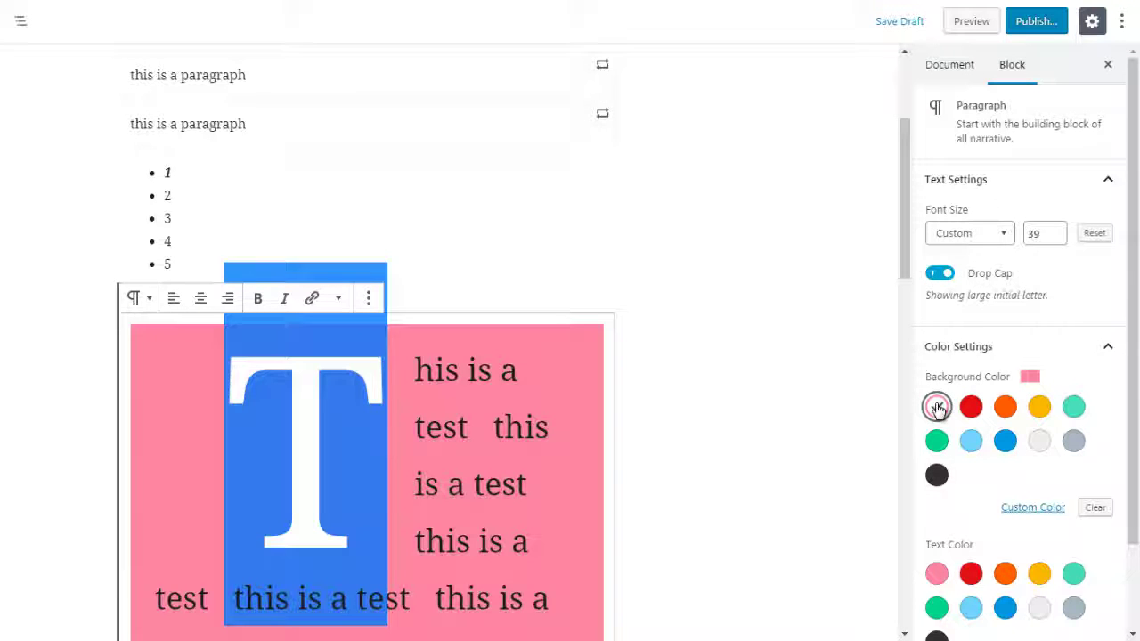
left_click_drag(903, 262, 904, 340)
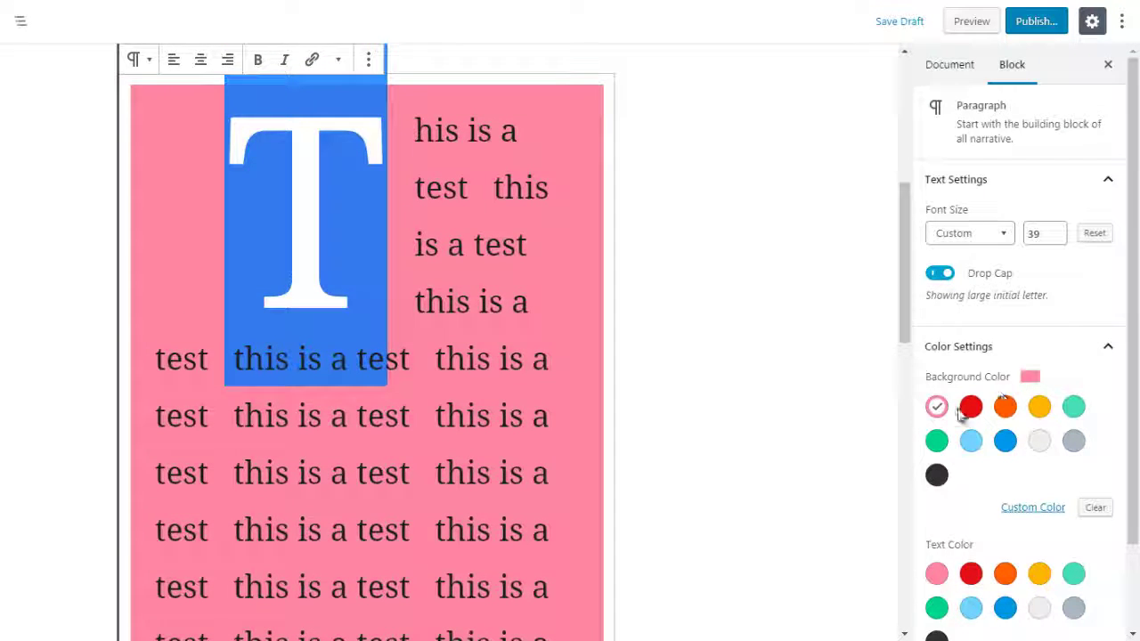
left_click(1007, 409)
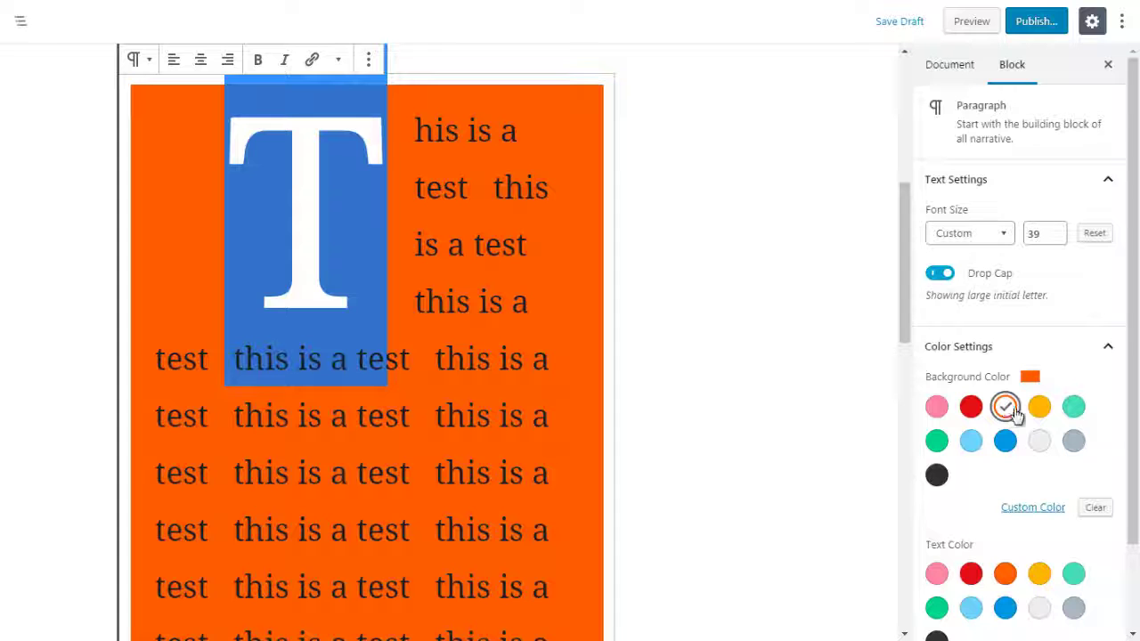
left_click(1042, 446)
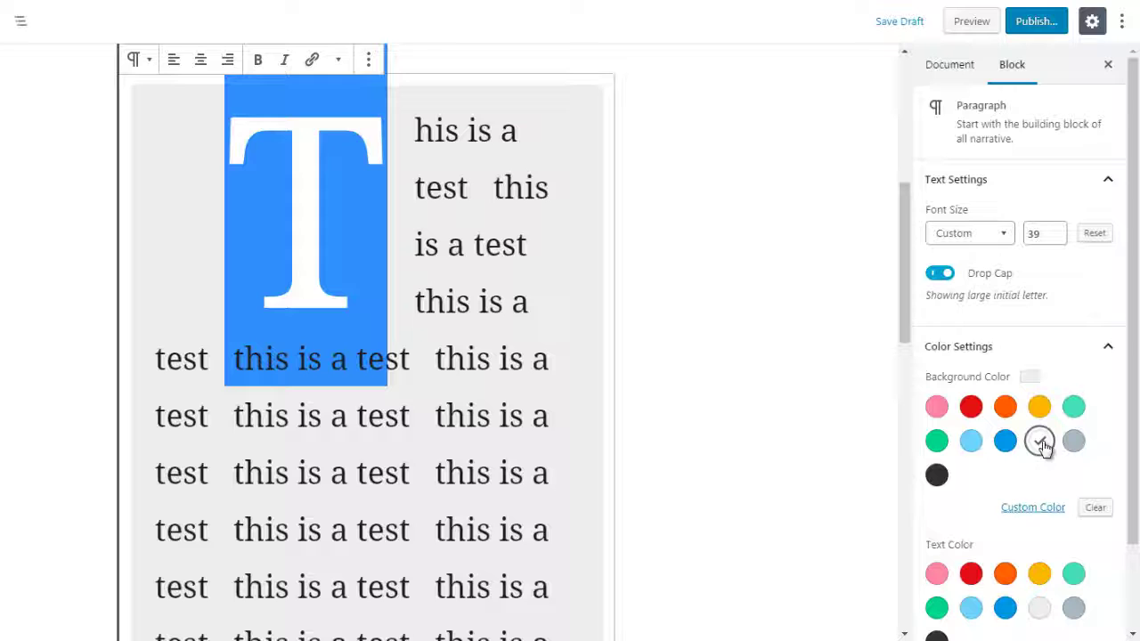
Step: Try the pink and red background presets on the test paragraph, then reapply light gray
left_click(937, 409)
left_click(971, 408)
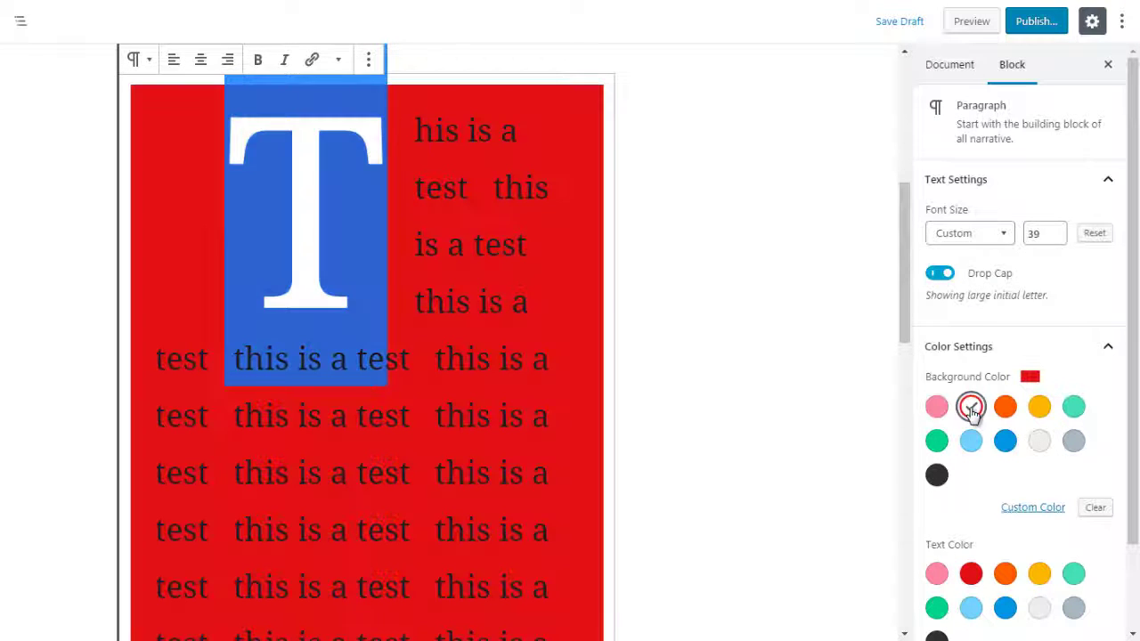
left_click(937, 408)
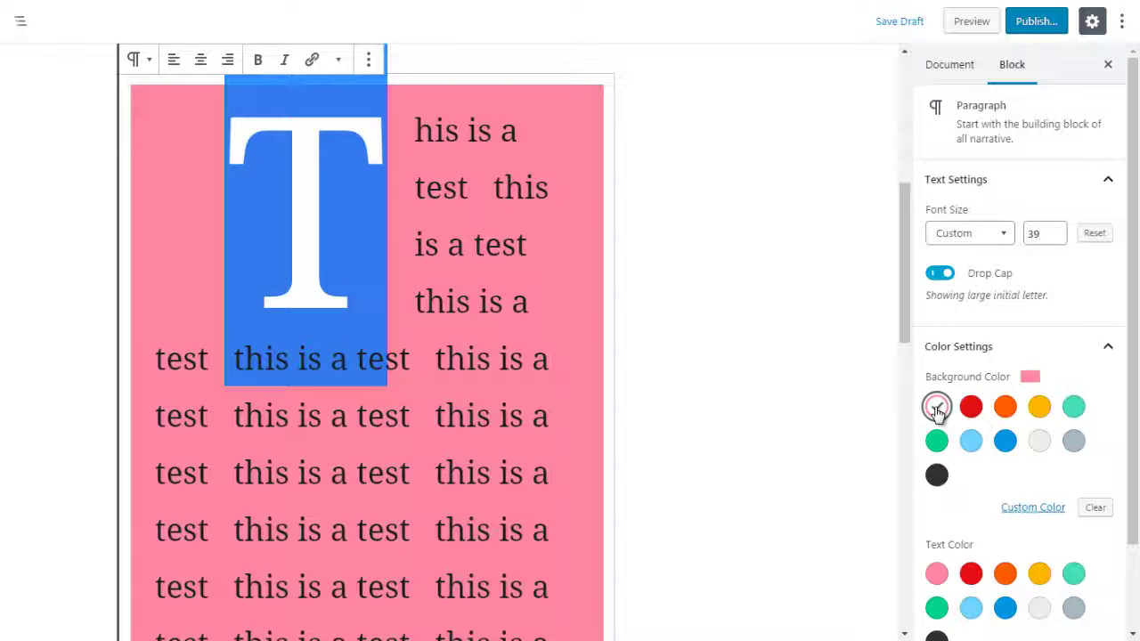
left_click(1040, 441)
Step: Try the red and vivid blue preset text colors on the test paragraph
scroll(1134, 321, "down", 1)
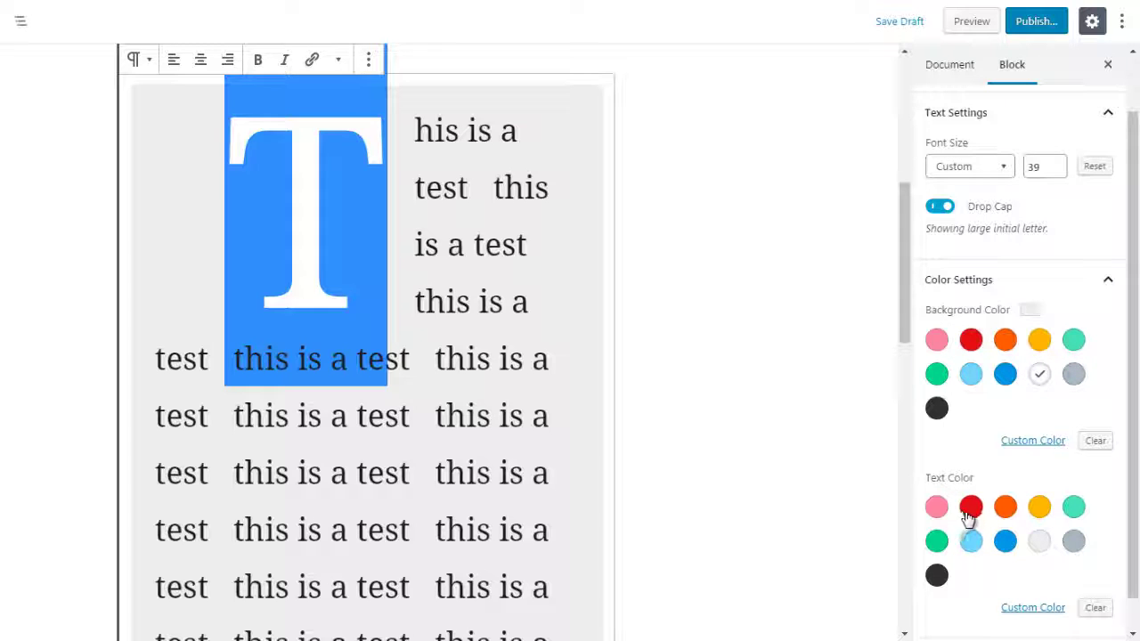
left_click(970, 508)
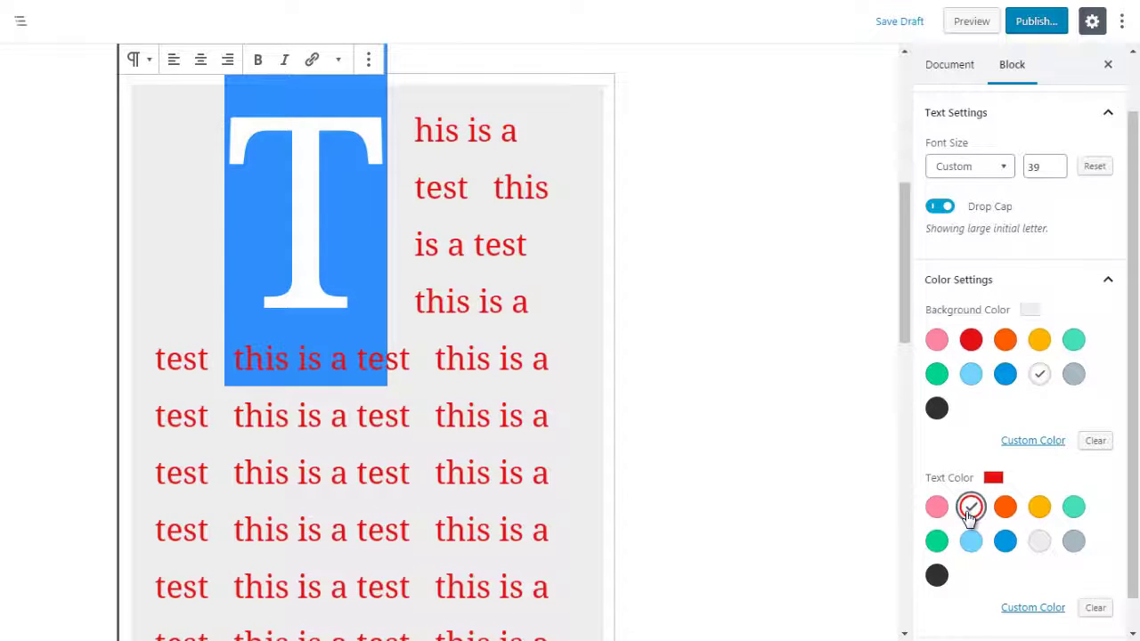
left_click(1004, 541)
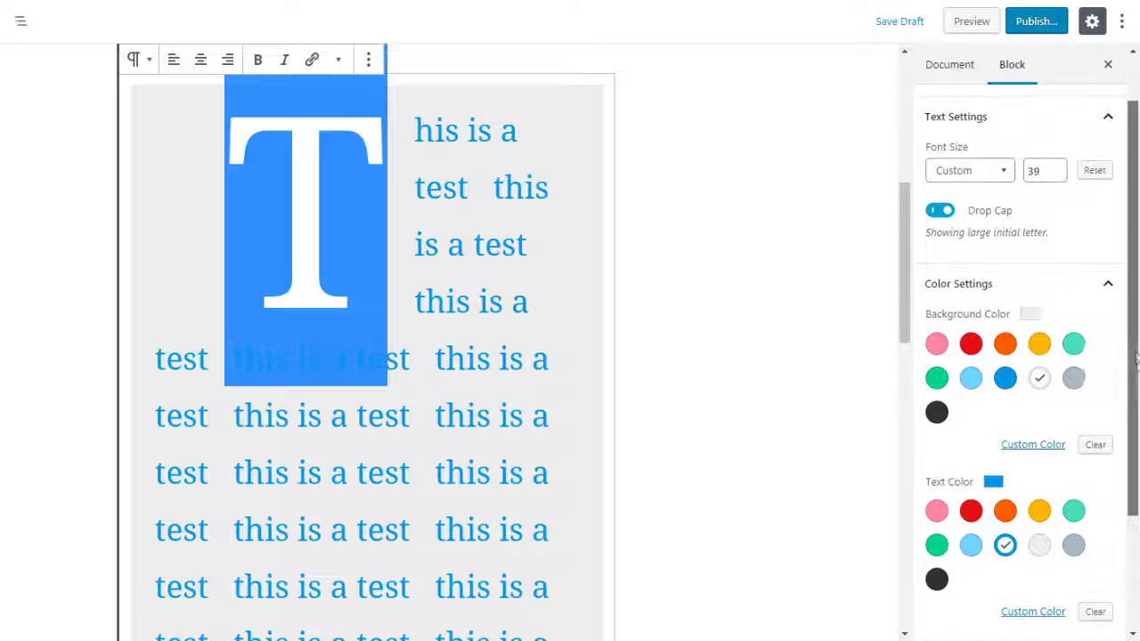
Step: Clear the test paragraph's preset background color and give it a custom very pale blue background
left_click_drag(1130, 356, 1121, 461)
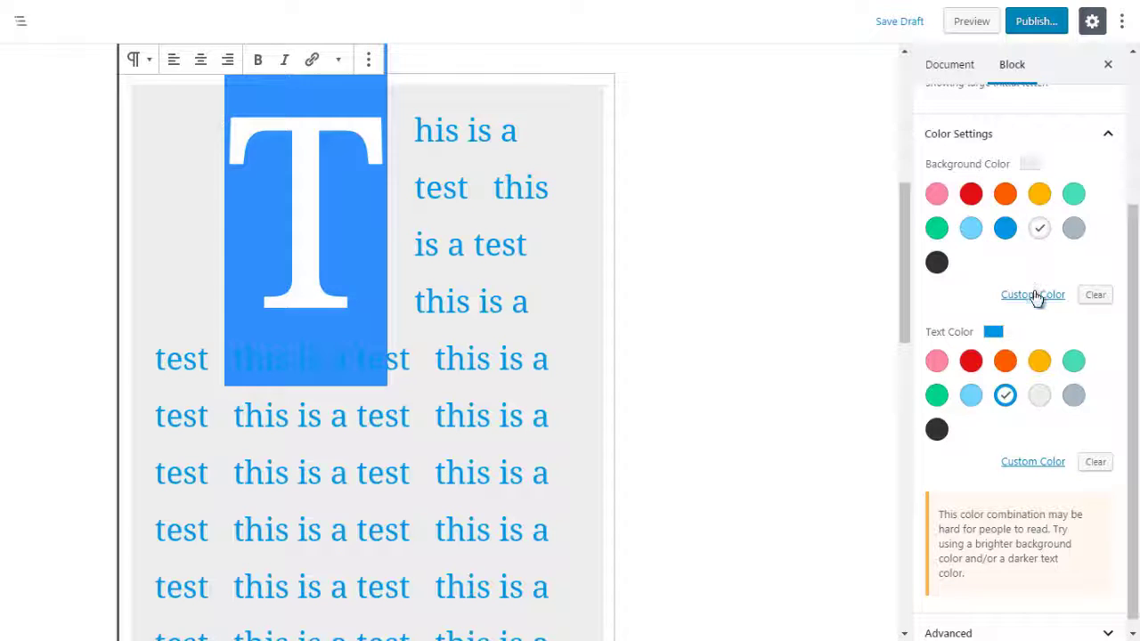
left_click(1097, 296)
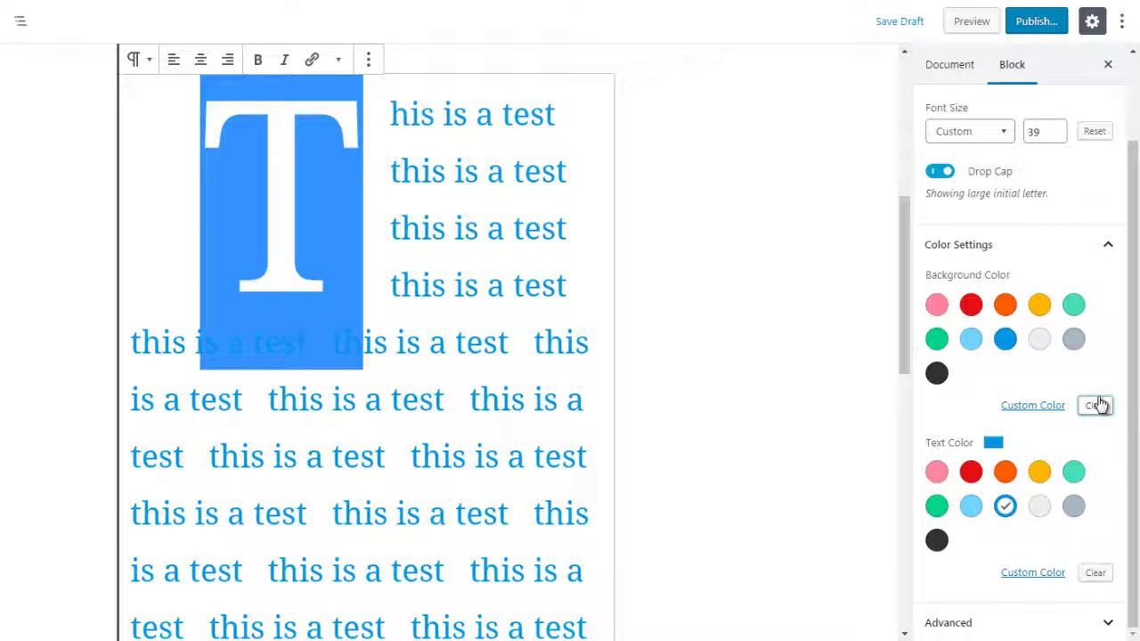
left_click(1030, 406)
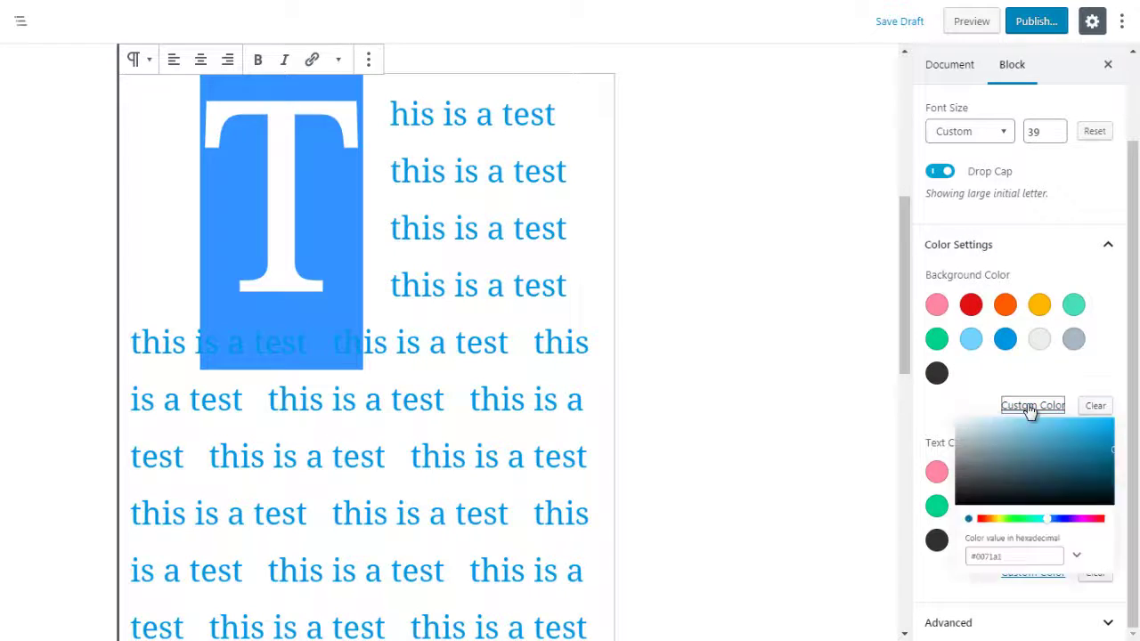
left_click_drag(1020, 443, 1092, 427)
scroll(1092, 426, "down", 1)
scroll(1090, 426, "up", 1)
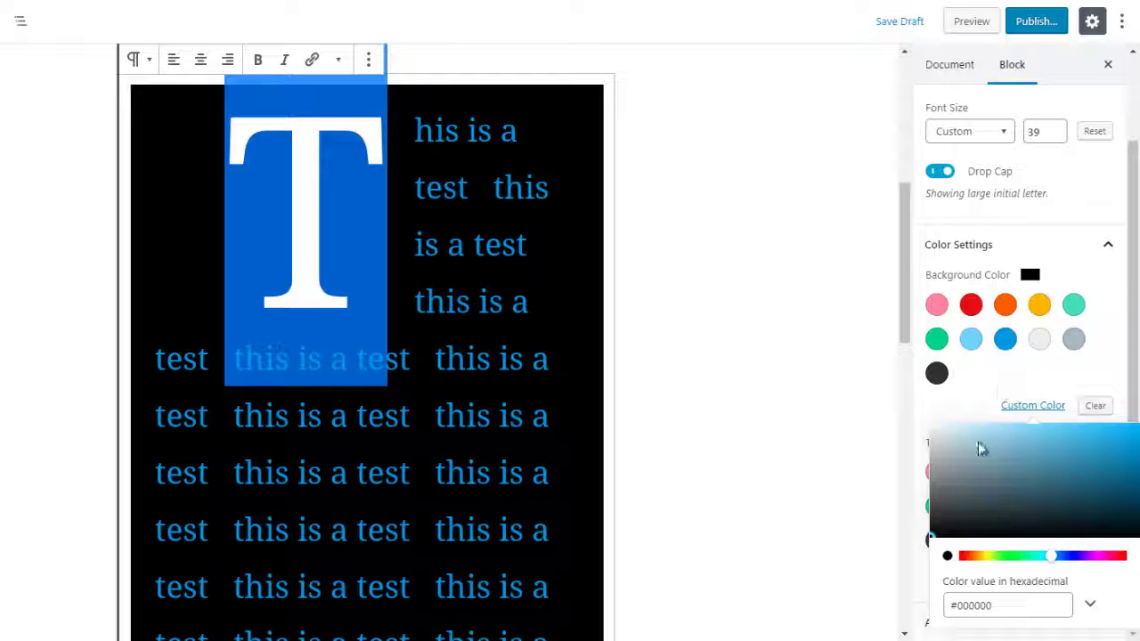
left_click_drag(979, 445, 937, 418)
left_click(936, 412)
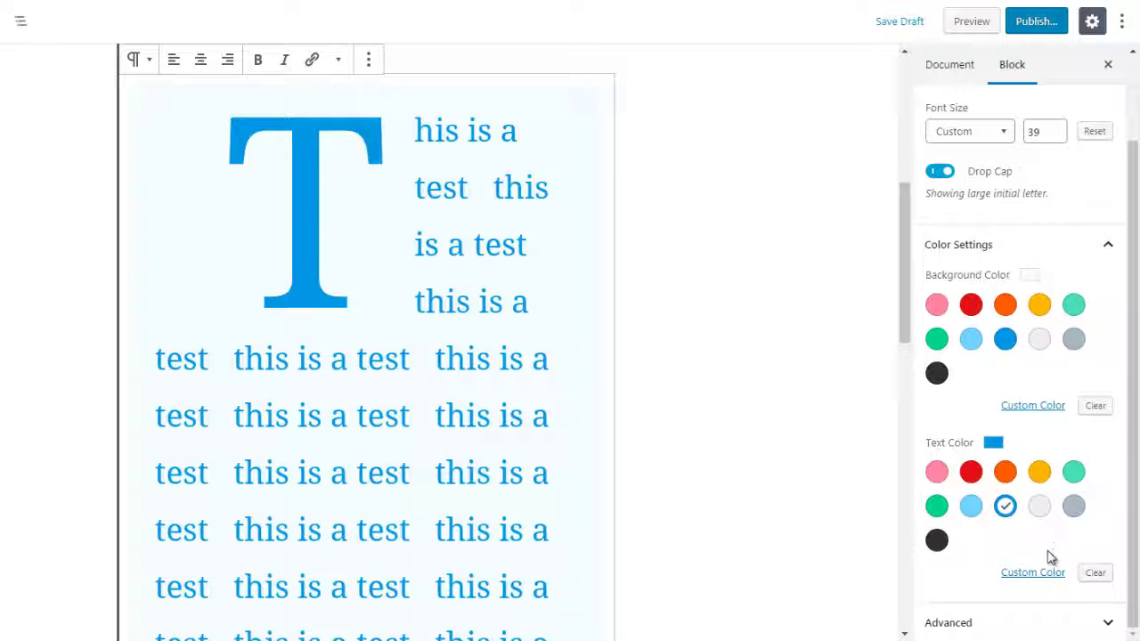
Step: Set the test paragraph's text to the custom dark color #051a26
left_click(1031, 575)
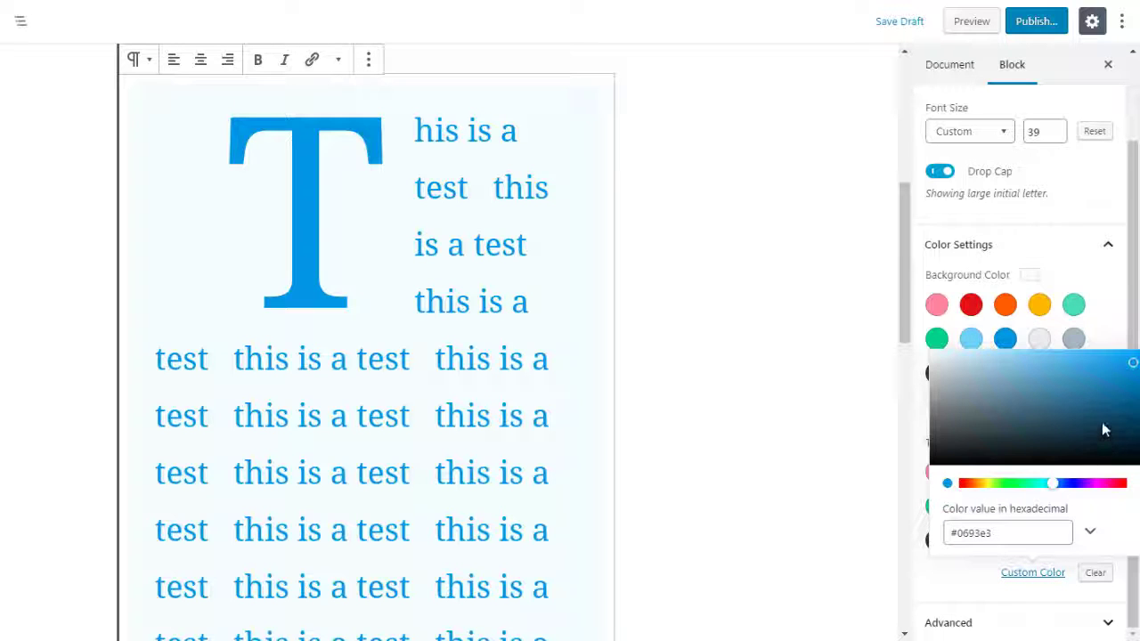
left_click(1042, 389)
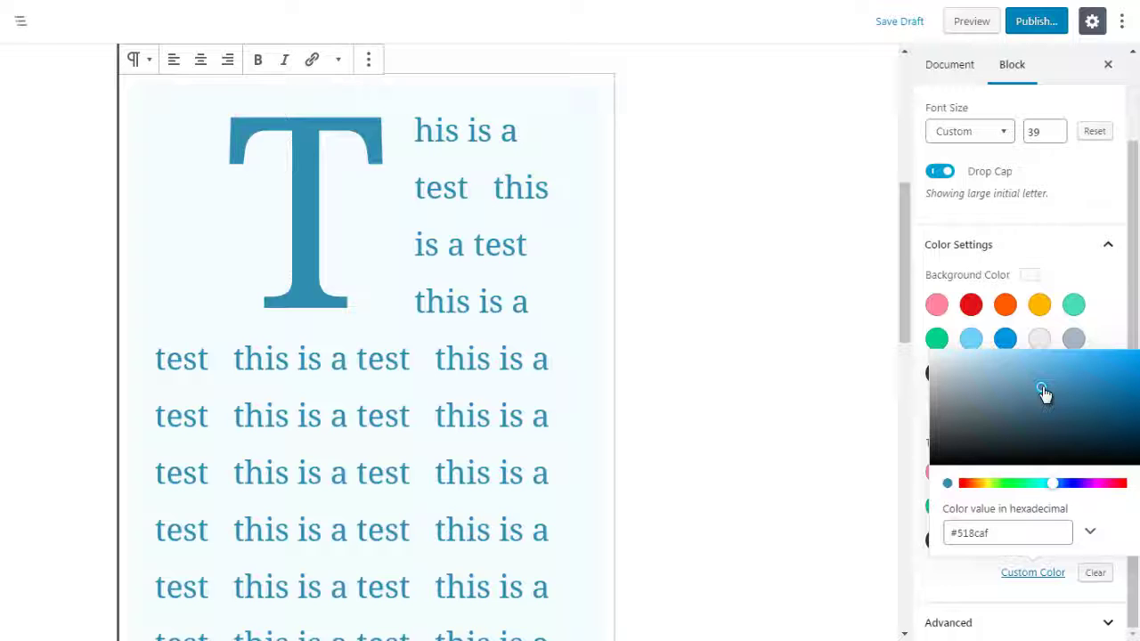
left_click(1115, 449)
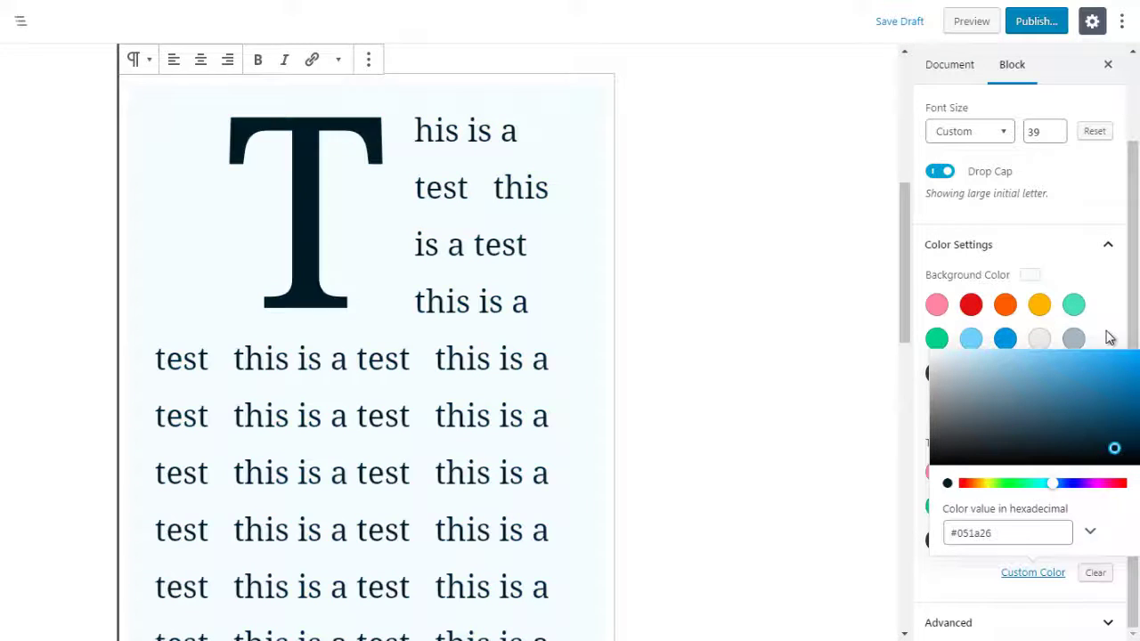
left_click(1110, 337)
left_click_drag(1127, 413, 975, 599)
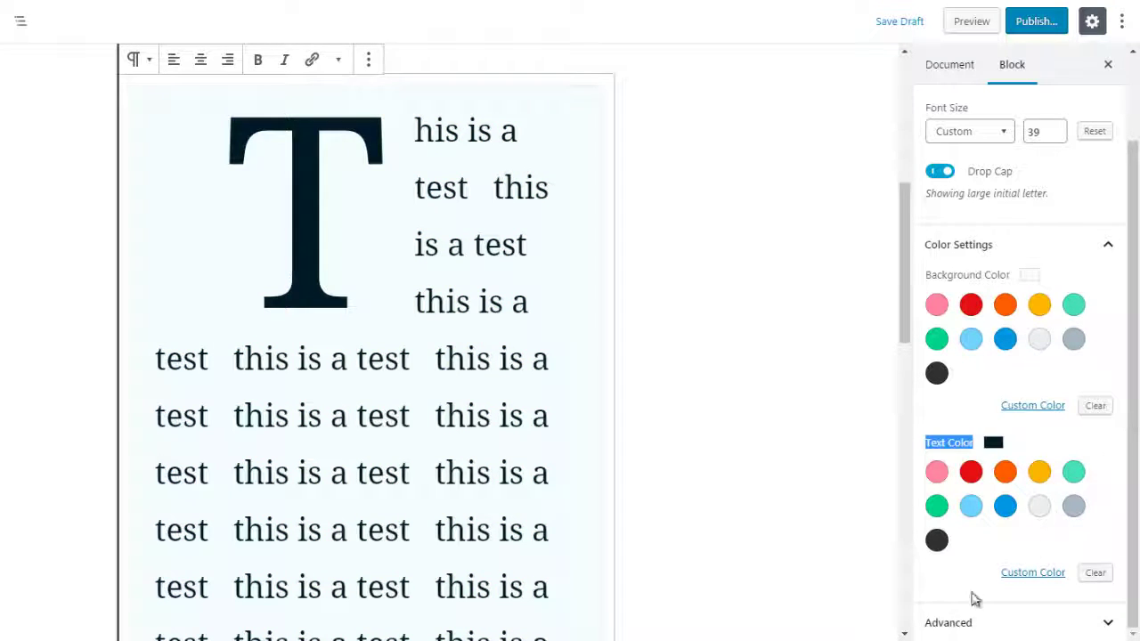
Step: Look at the Additional CSS Class field in the test paragraph's advanced settings and collapse them again
left_click(942, 621)
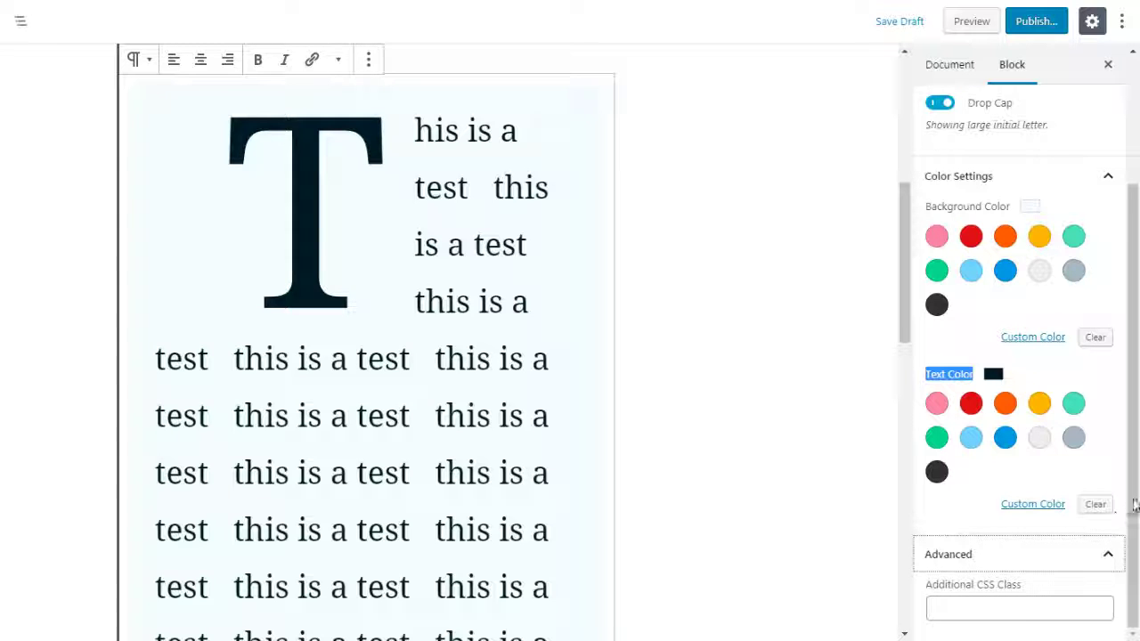
left_click(989, 608)
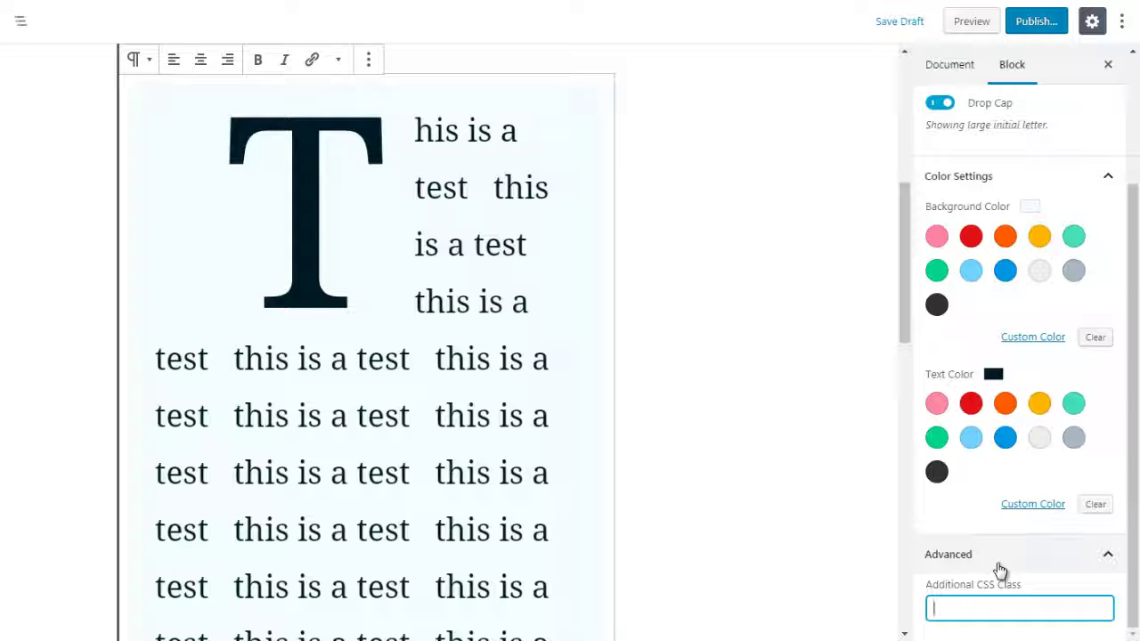
left_click(999, 568)
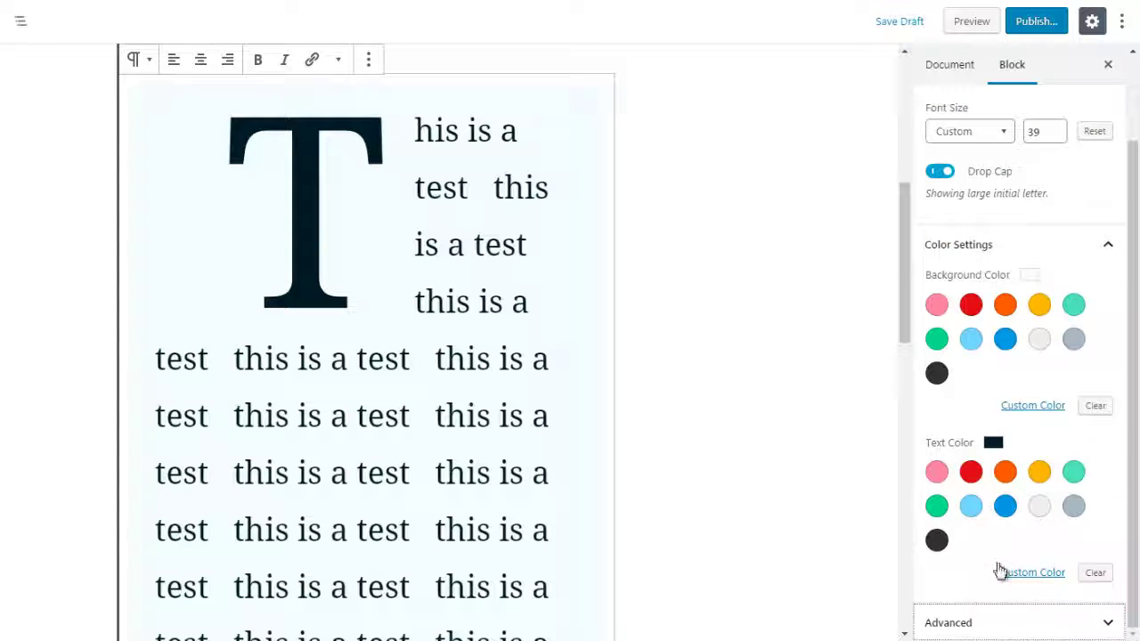
Step: View the common blocks that can be inserted between the test paragraph and the gallery, and close the block inserter
left_click_drag(901, 281, 882, 475)
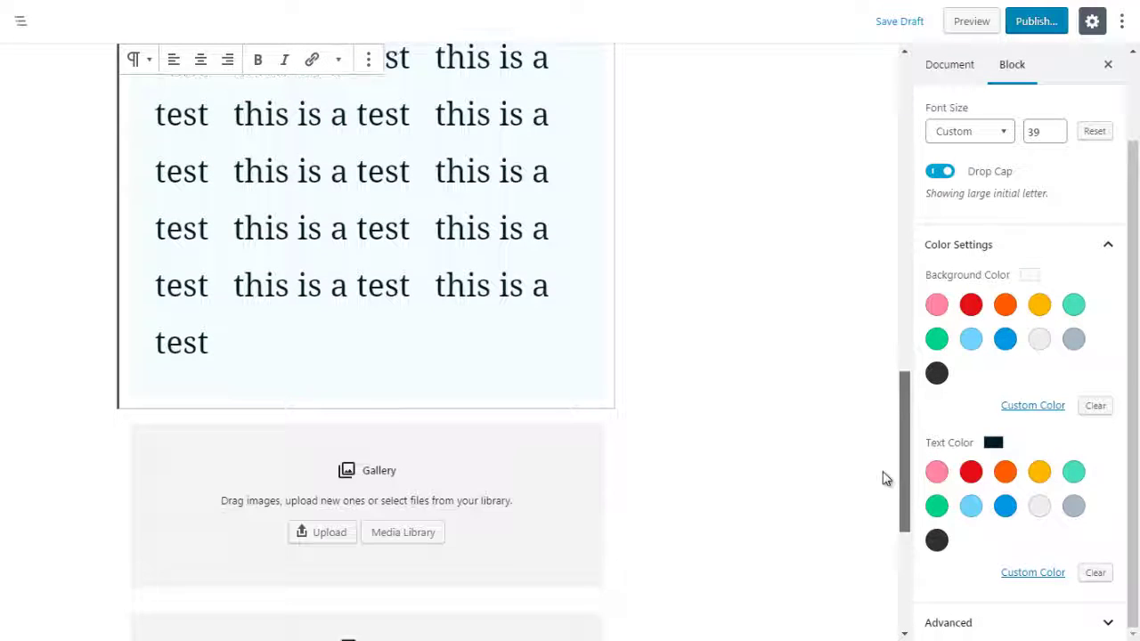
left_click(663, 372)
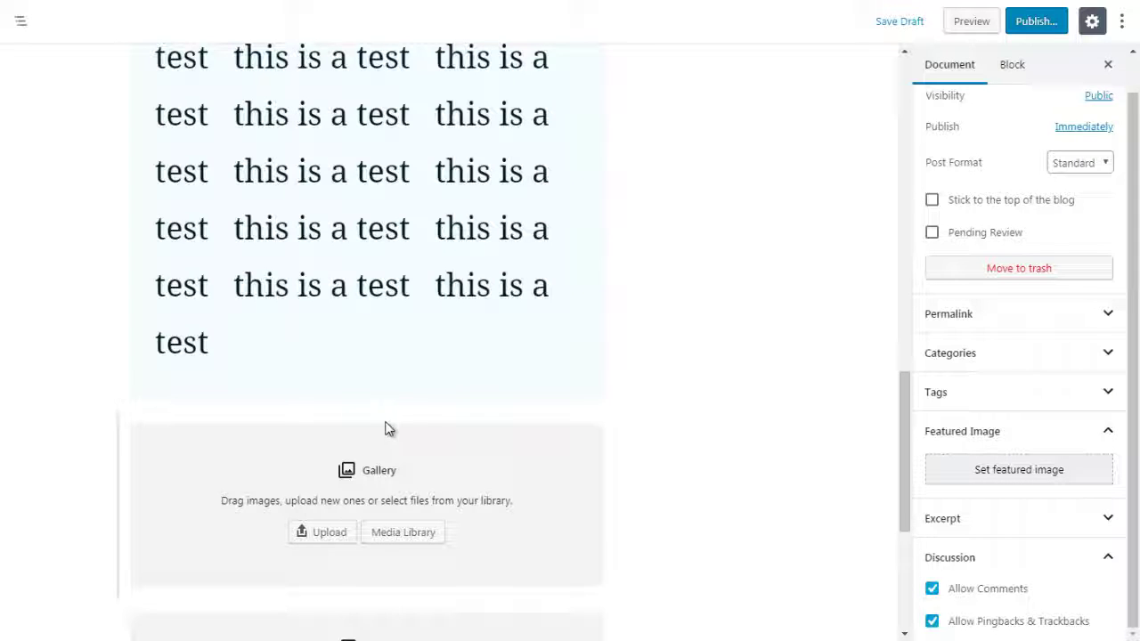
left_click(367, 409)
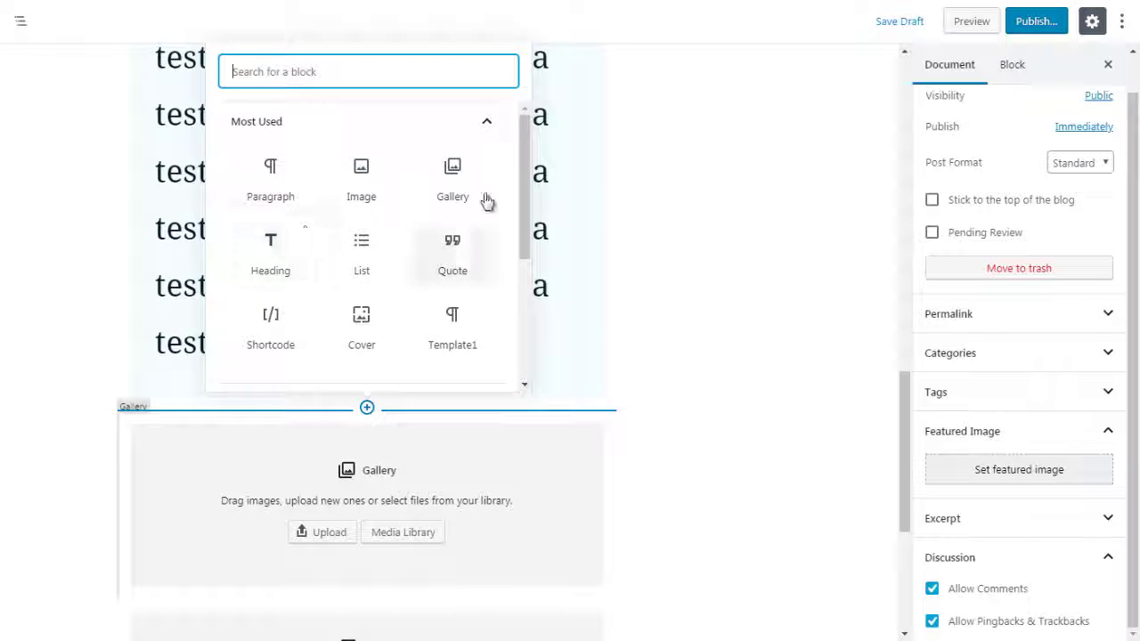
left_click(481, 122)
left_click(441, 167)
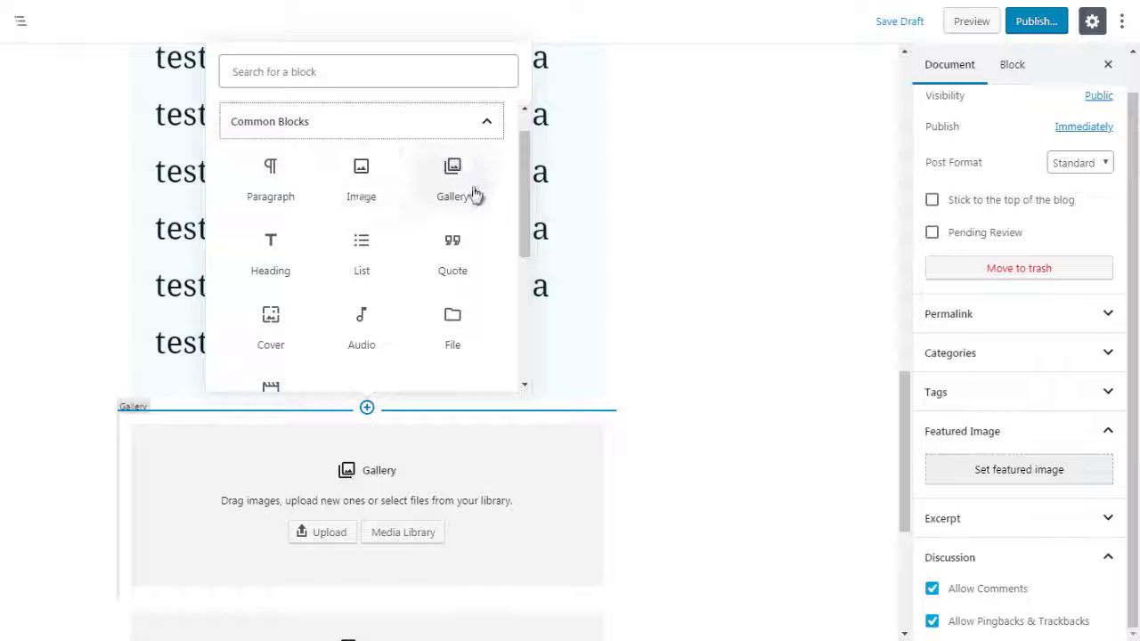
left_click(677, 299)
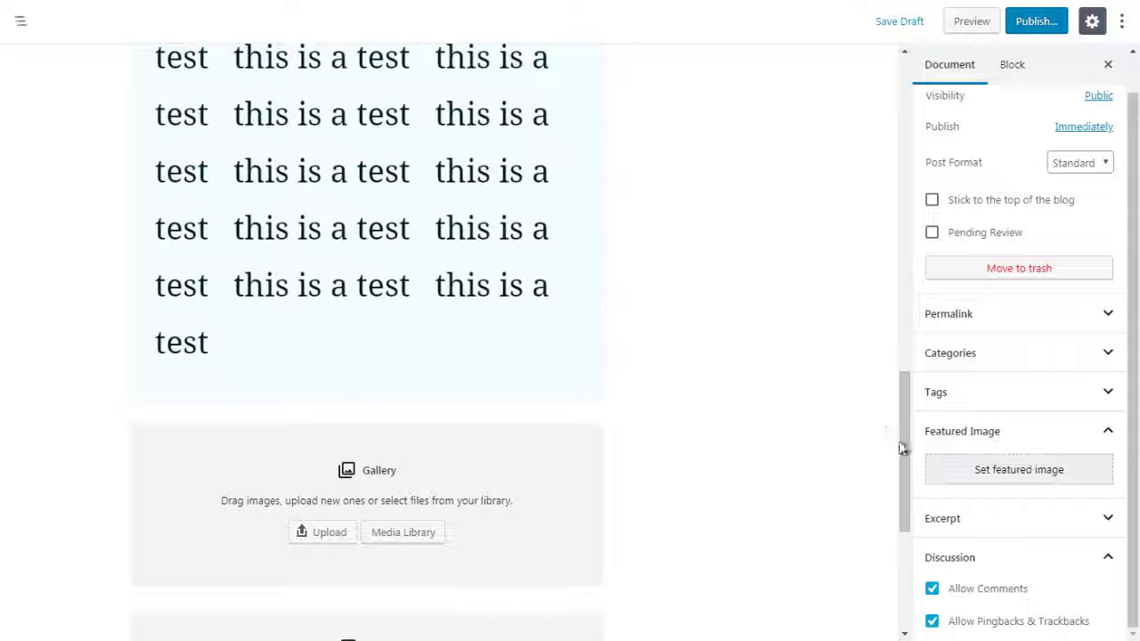
Step: Select the empty Image block and the empty Gallery block in turn to view their options
left_click_drag(901, 441, 903, 495)
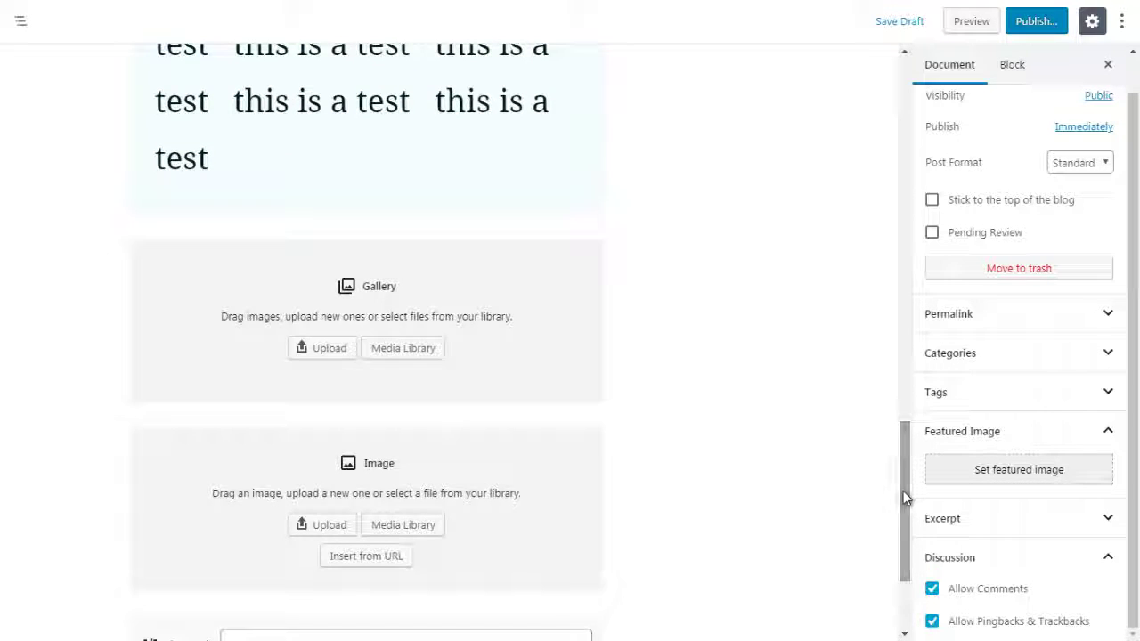
left_click(545, 484)
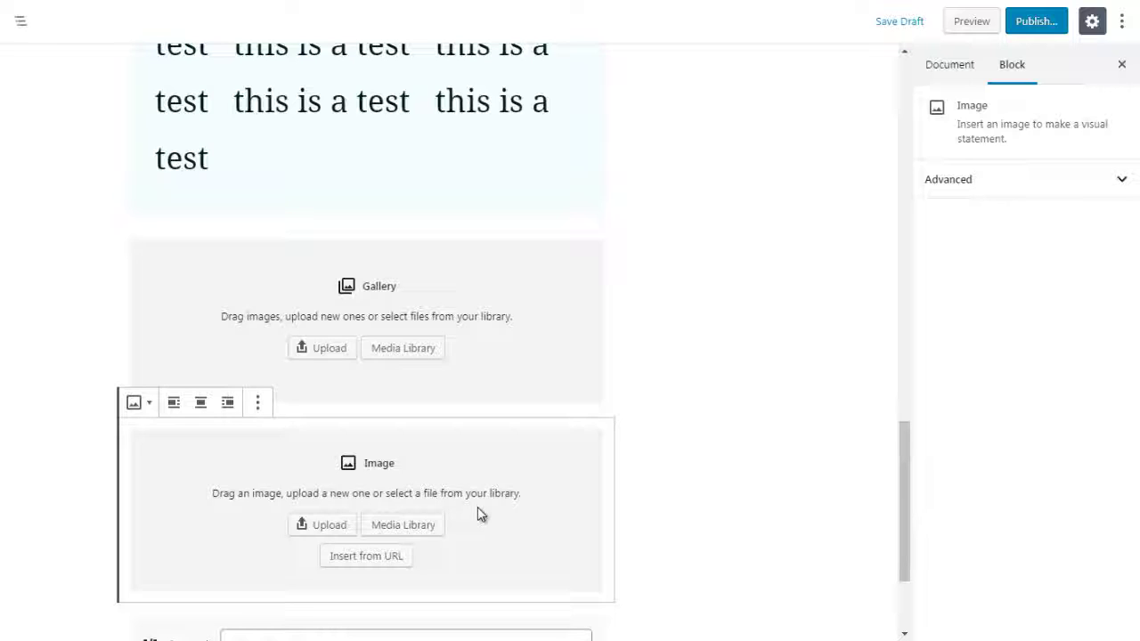
left_click(526, 356)
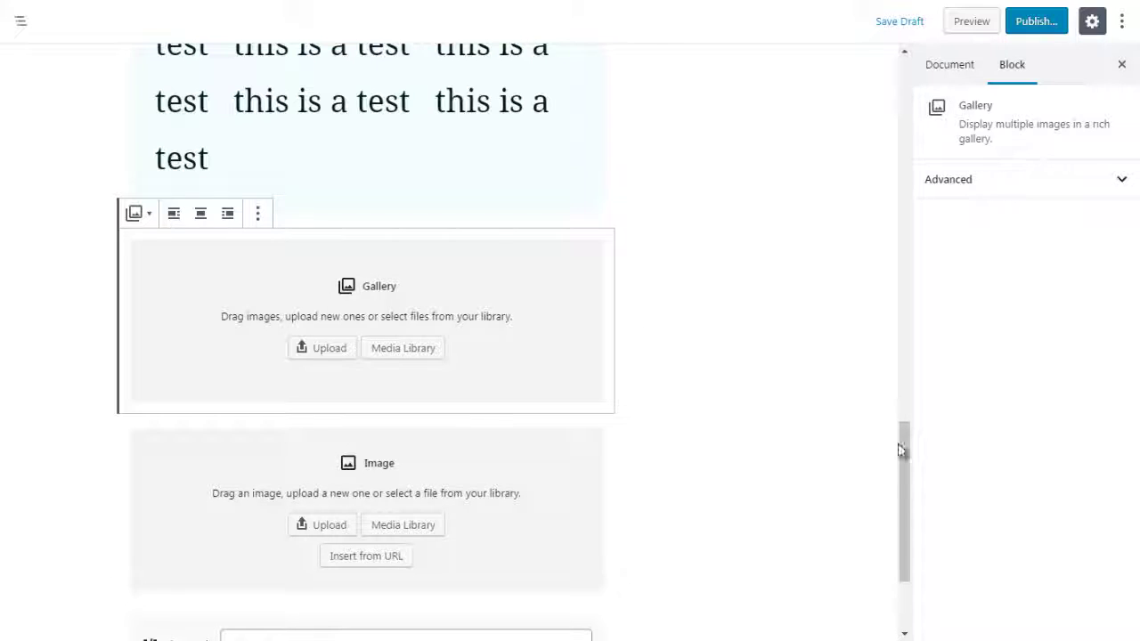
Step: Insert an empty List block from the common blocks between the test paragraph and the empty Gallery block
mouse_move(900, 454)
left_mouse_down()
mouse_move(903, 467)
mouse_move(901, 441)
left_mouse_up()
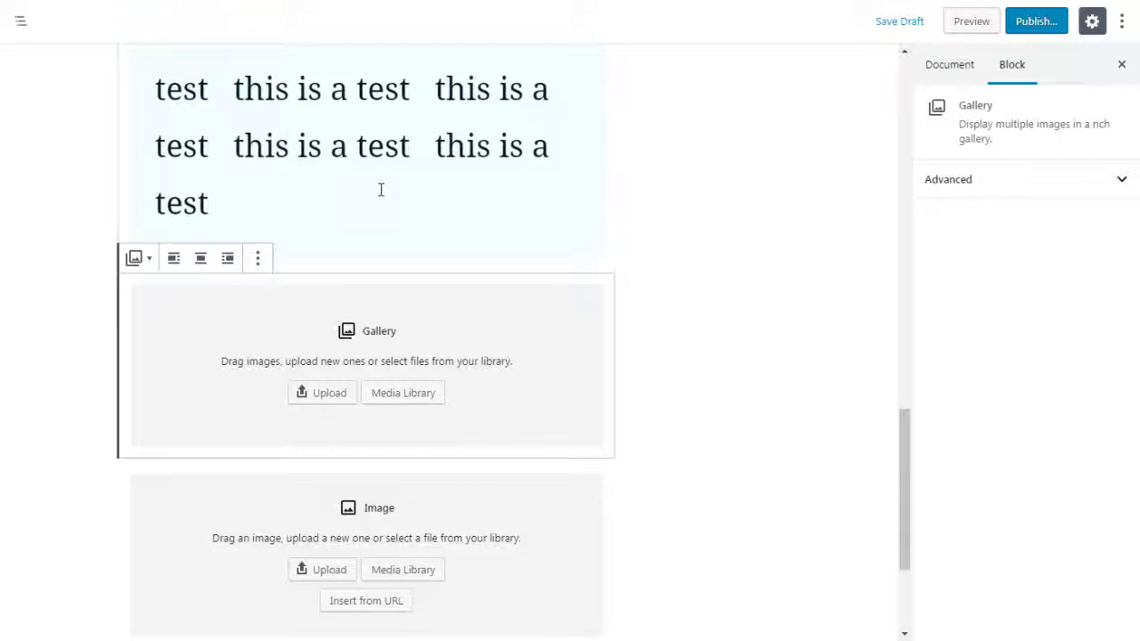
left_click(89, 332)
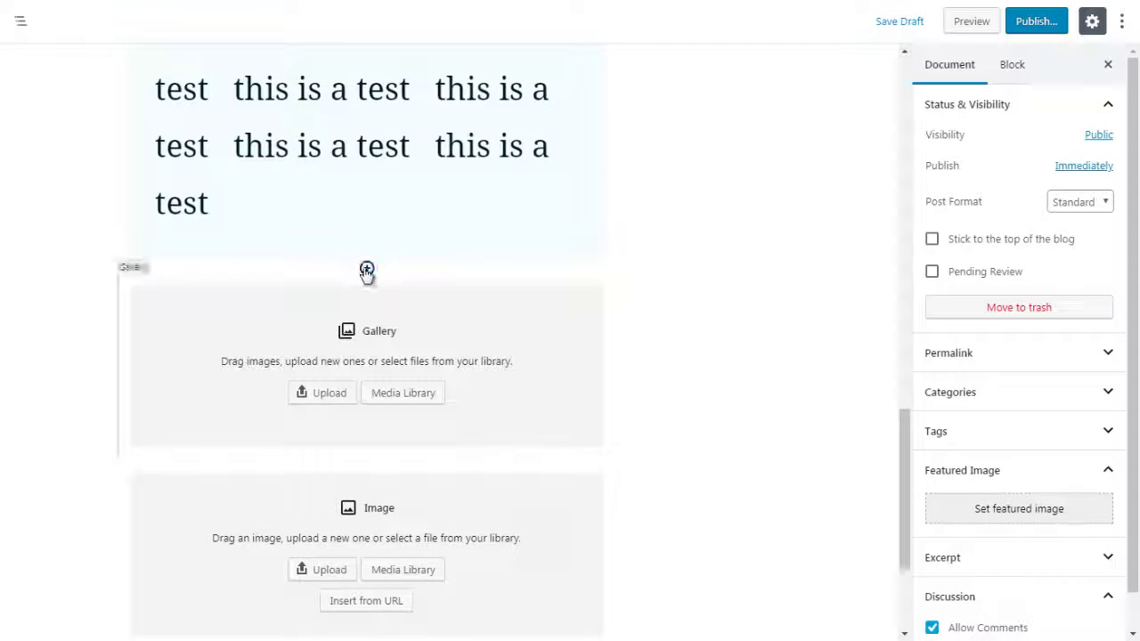
left_click(366, 270)
left_click(489, 365)
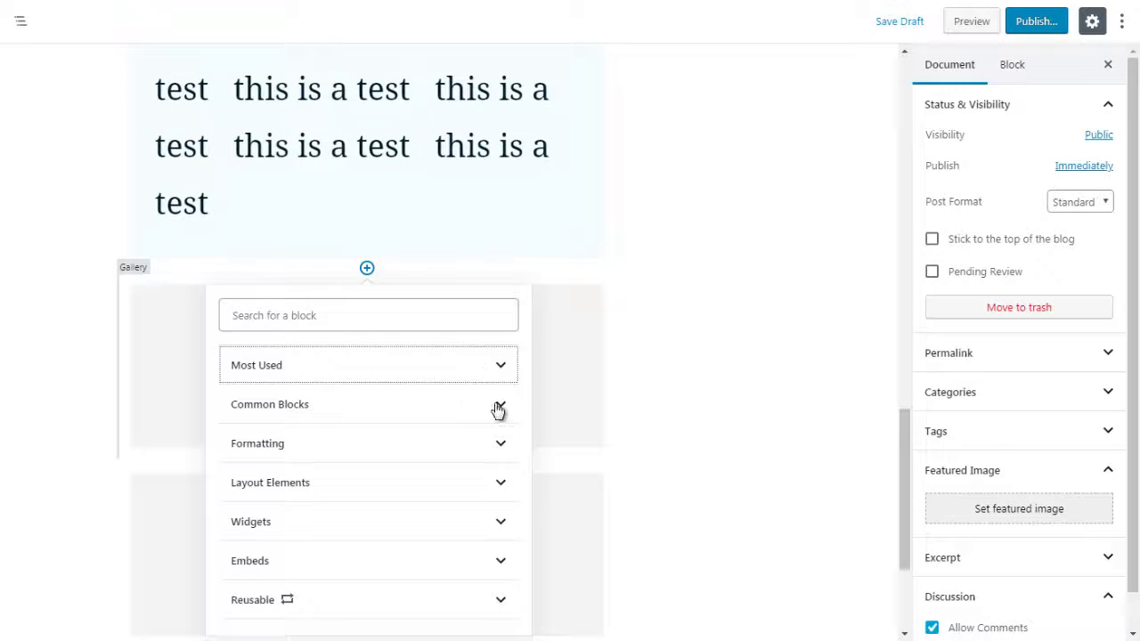
left_click(499, 408)
scroll(523, 412, "down", 1)
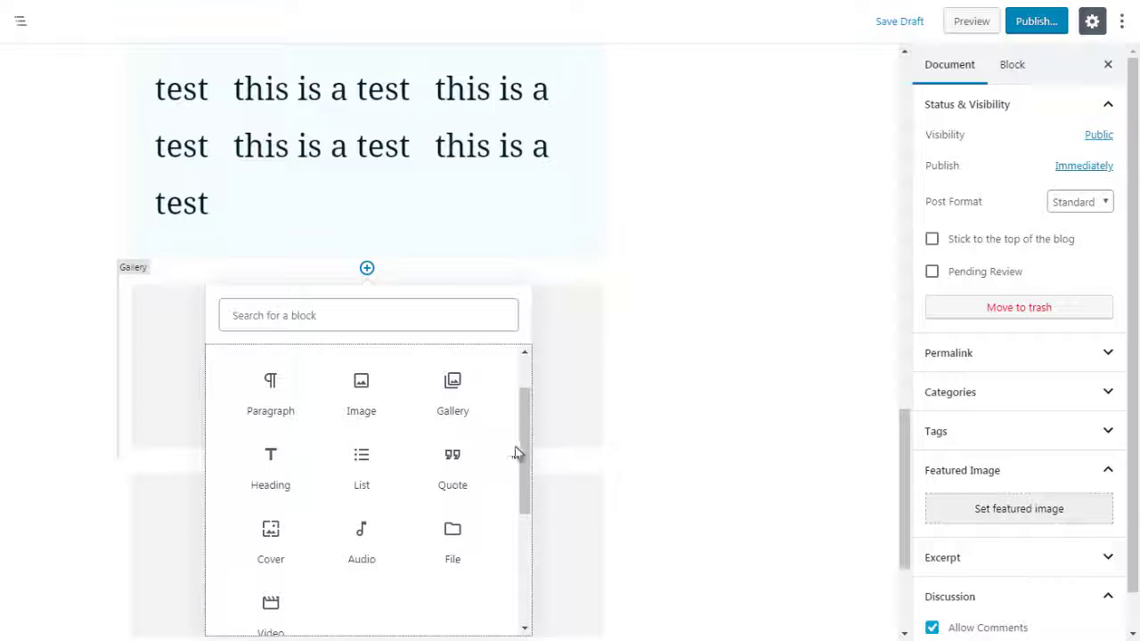
left_click_drag(524, 455, 527, 479)
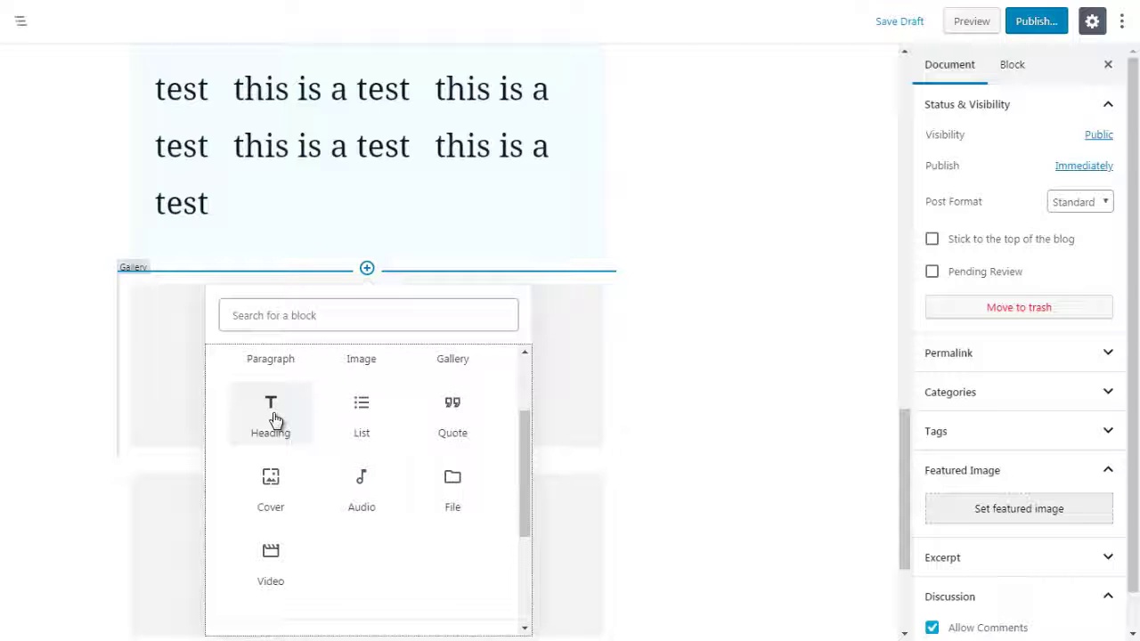
left_click(367, 432)
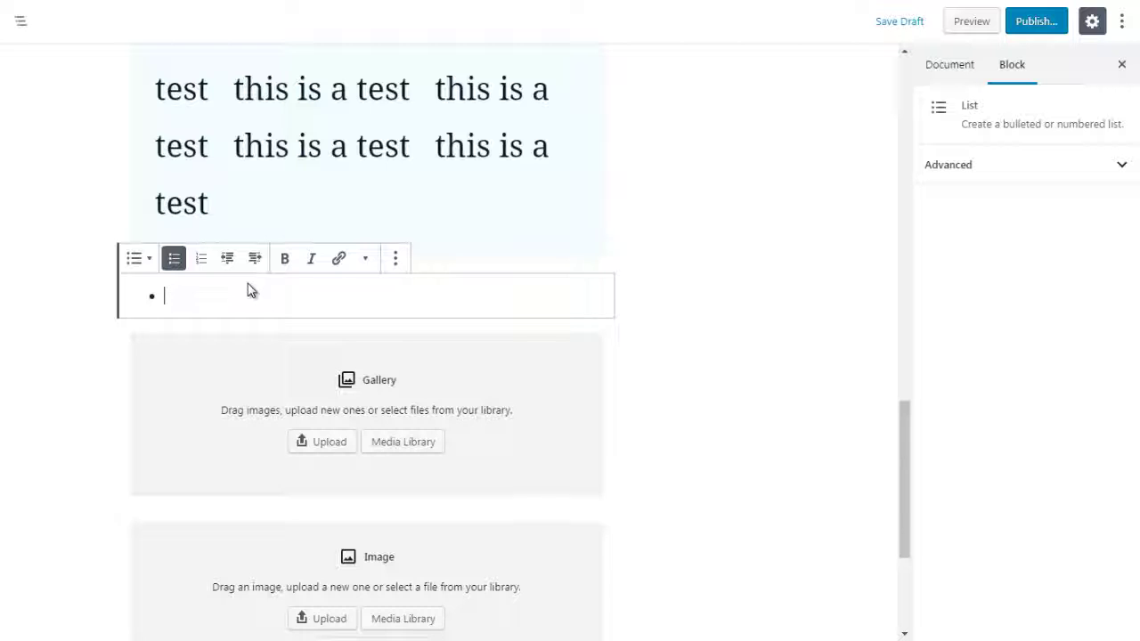
Step: Insert a Quote block between the empty list and the gallery with the quote text "test"
left_click(77, 367)
left_click(367, 319)
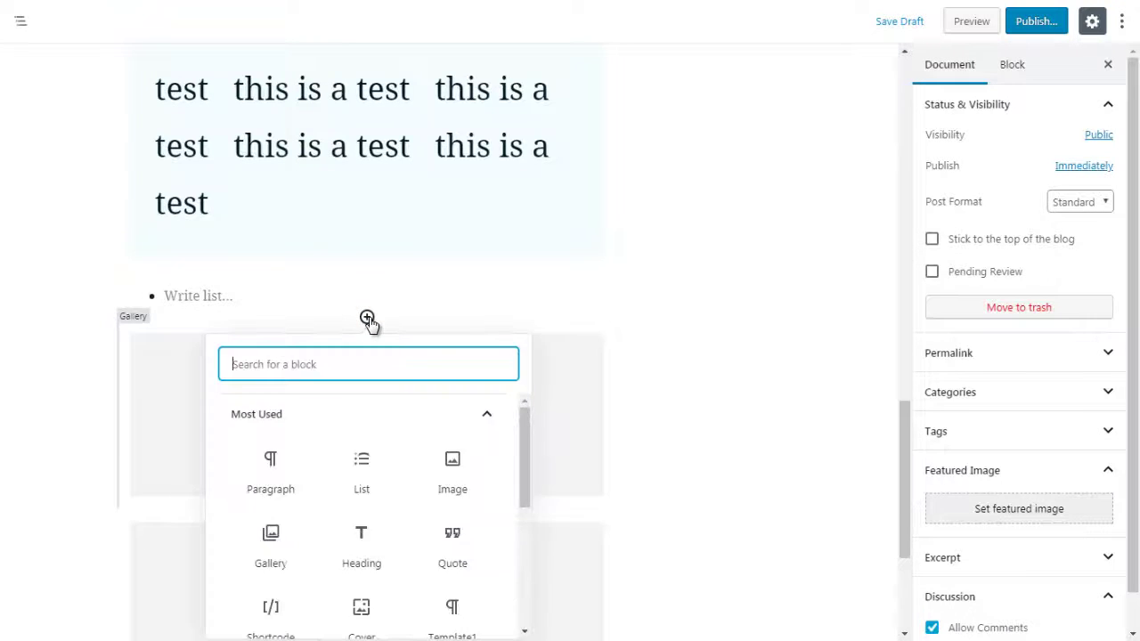
left_click(496, 420)
left_click(466, 454)
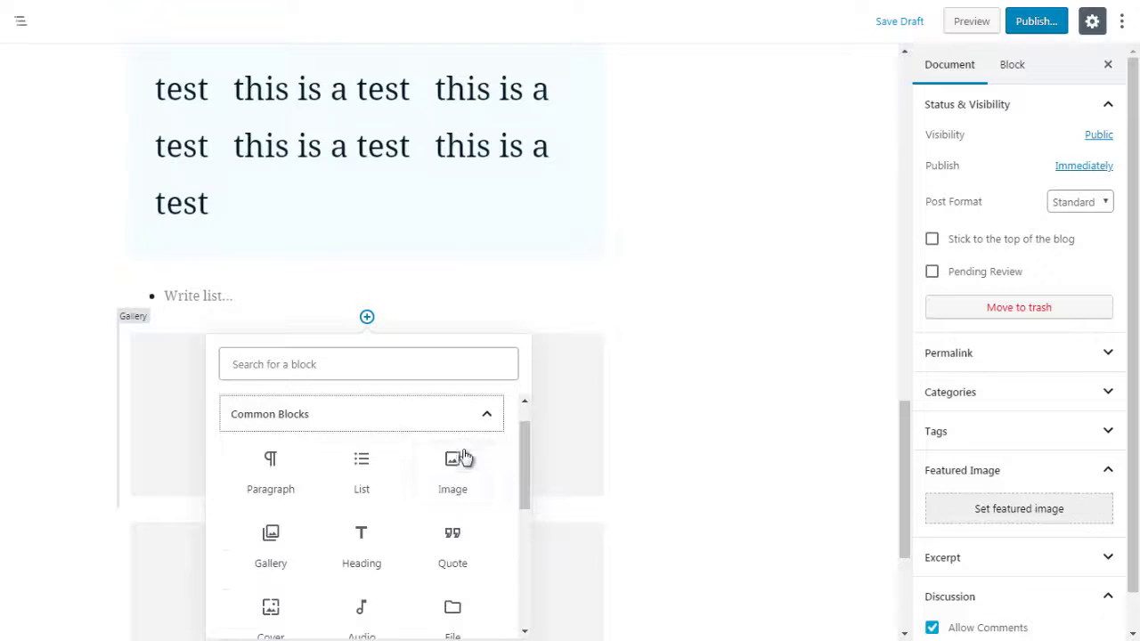
scroll(520, 472, "down", 2)
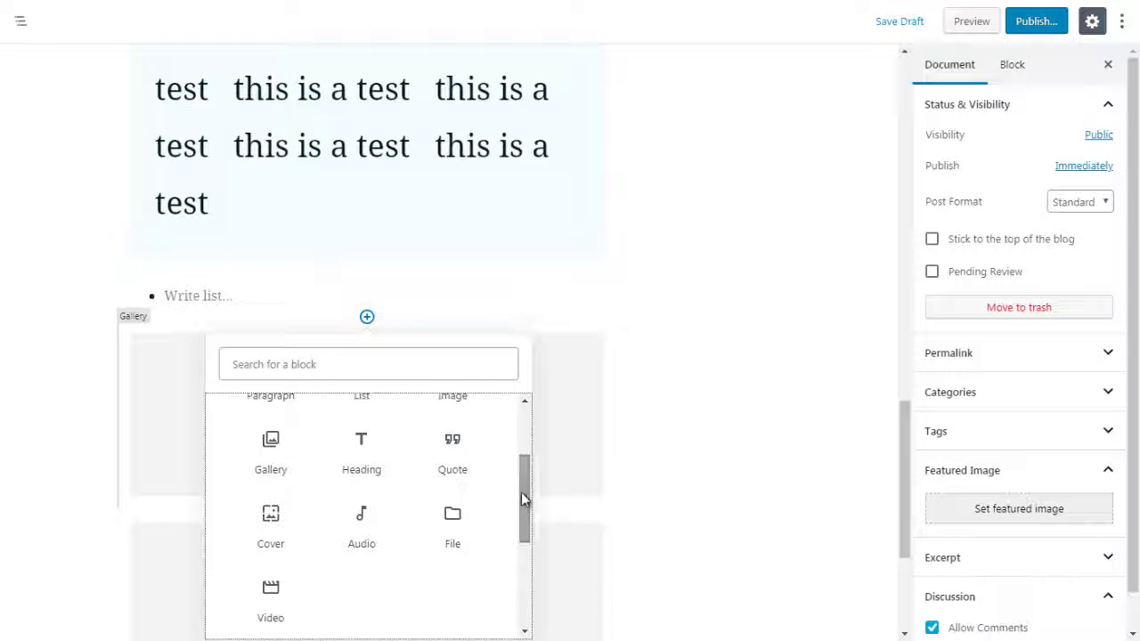
left_click(448, 460)
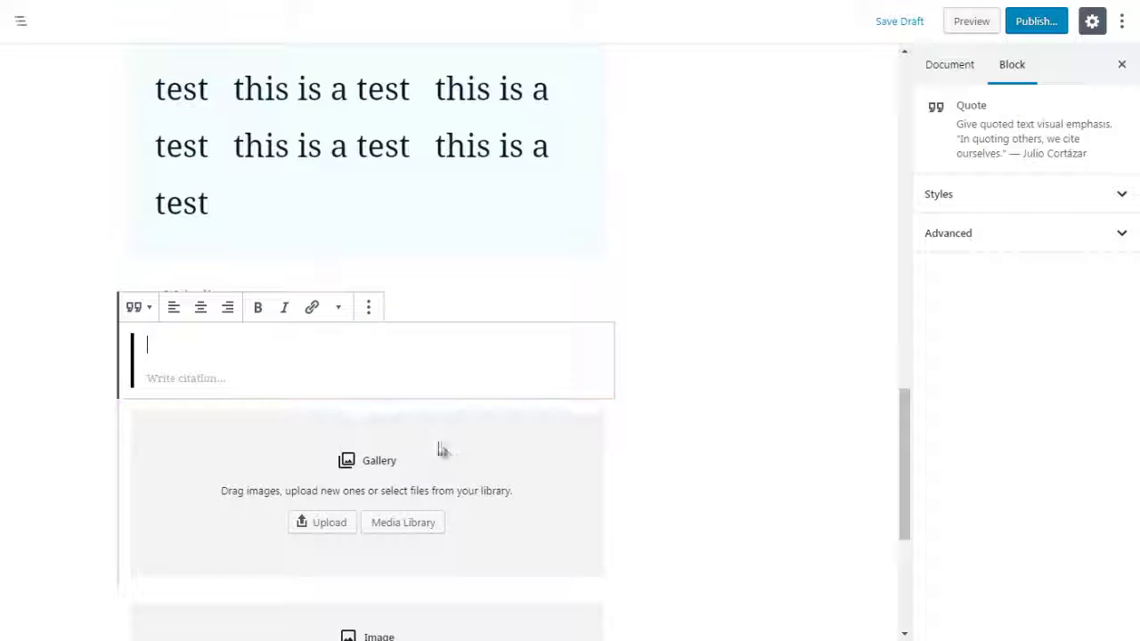
type("test")
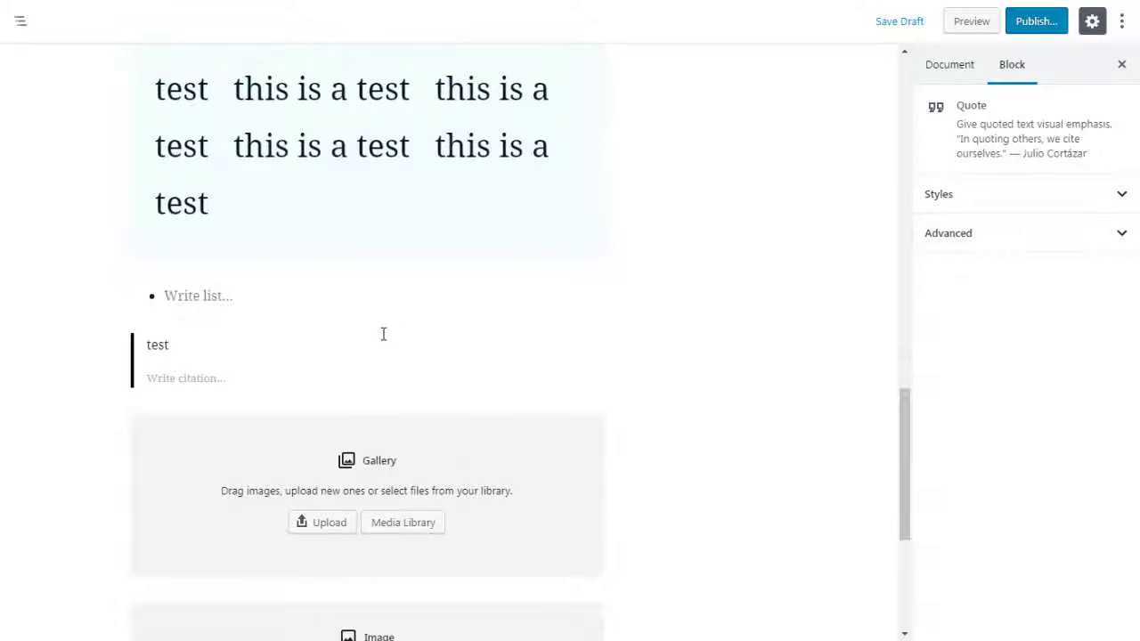
Step: Compare the Default and Large styles on the "This is a quote" block, keep Large, and briefly check its advanced settings
left_click_drag(903, 499, 903, 208)
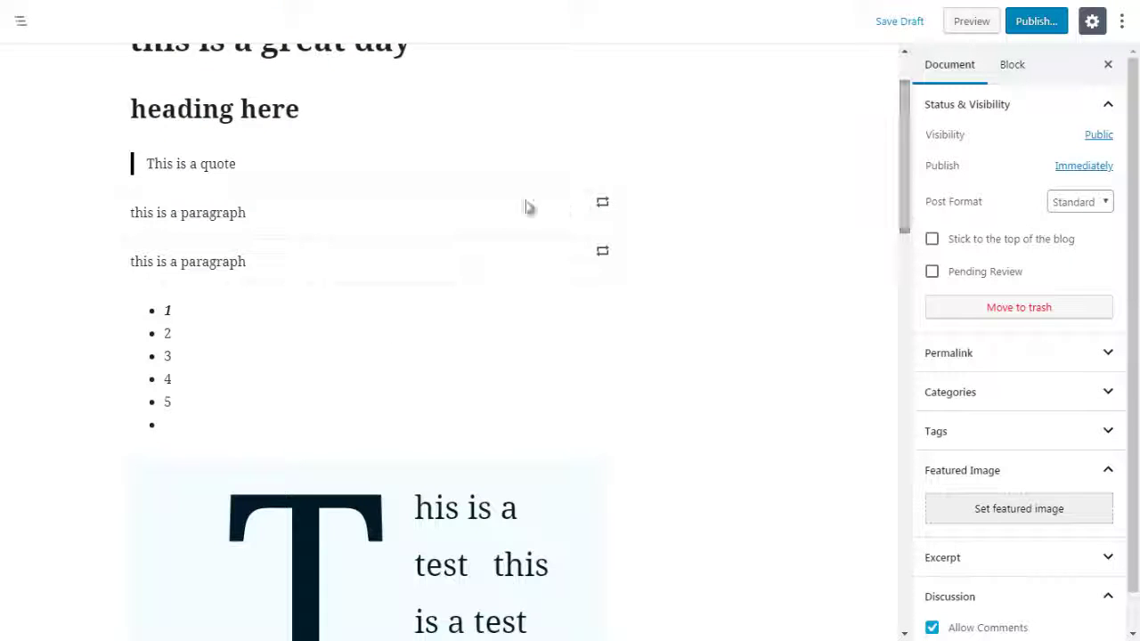
left_click(457, 169)
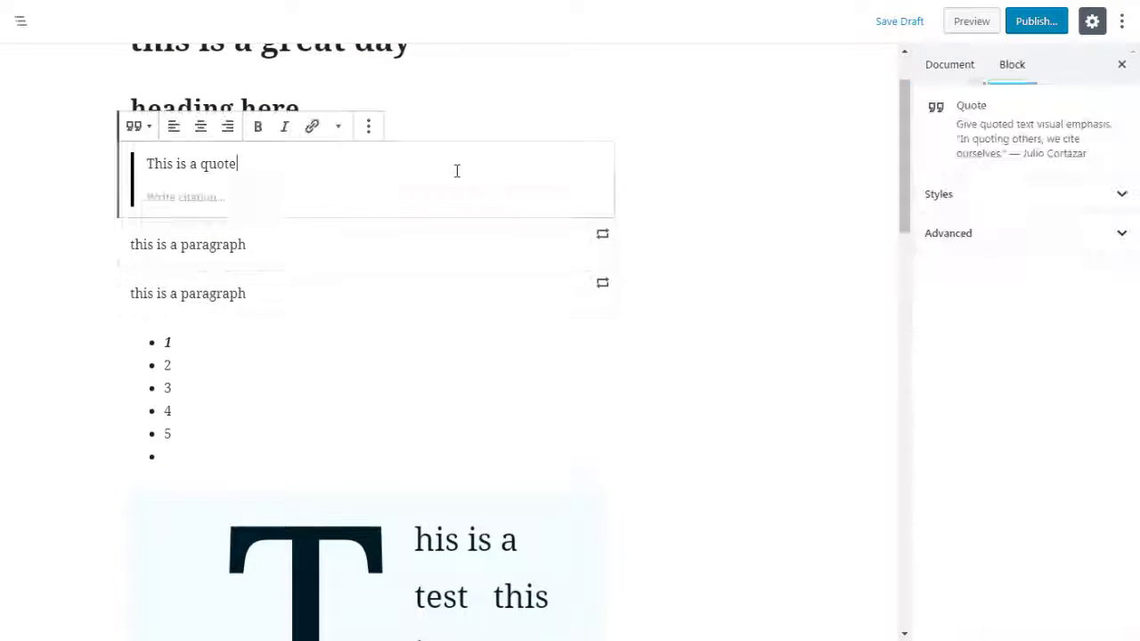
left_click(984, 199)
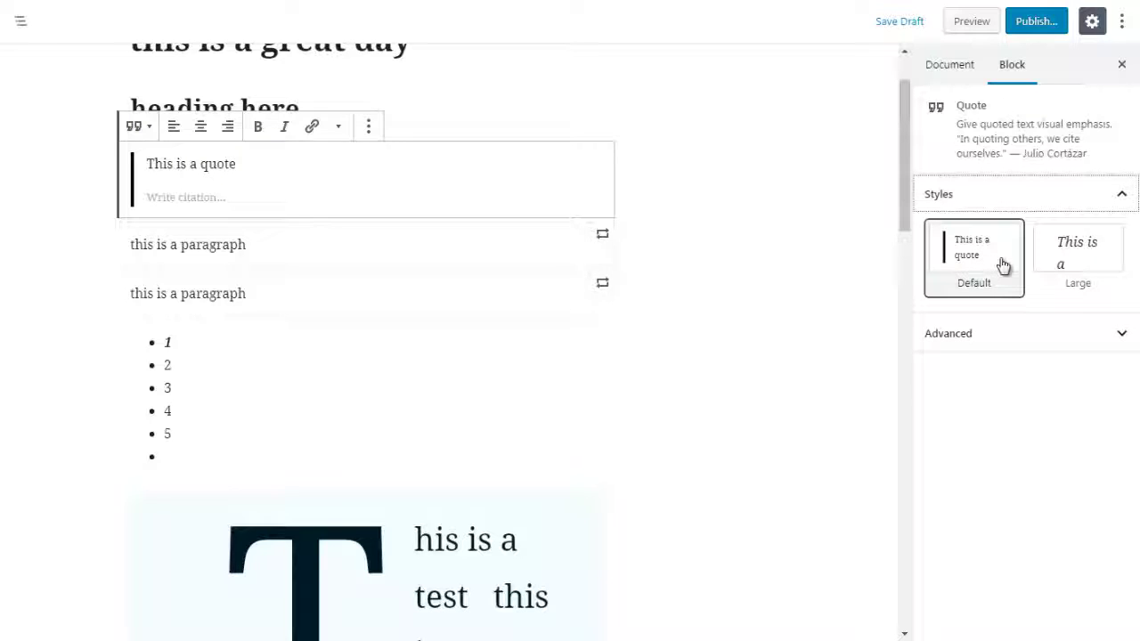
left_click(1068, 263)
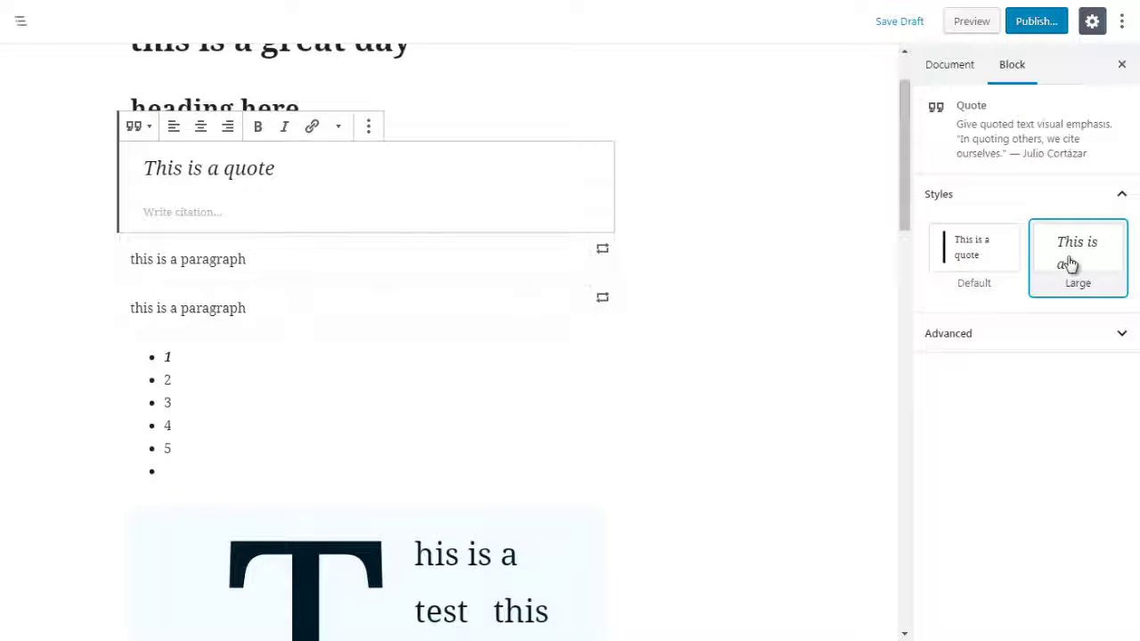
left_click(989, 261)
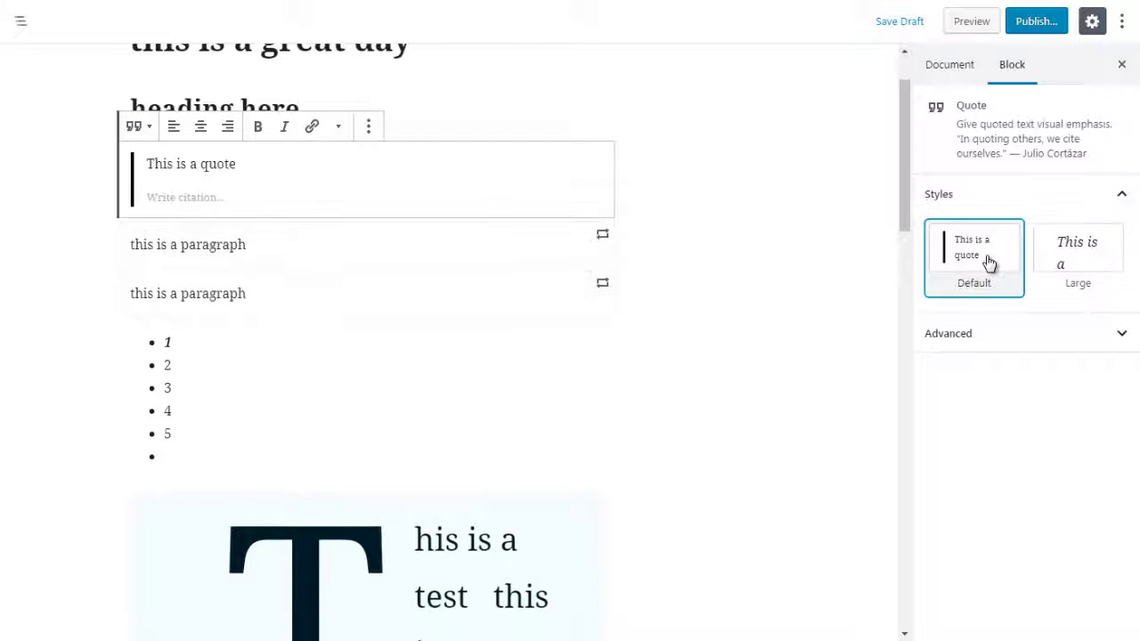
left_click(1083, 262)
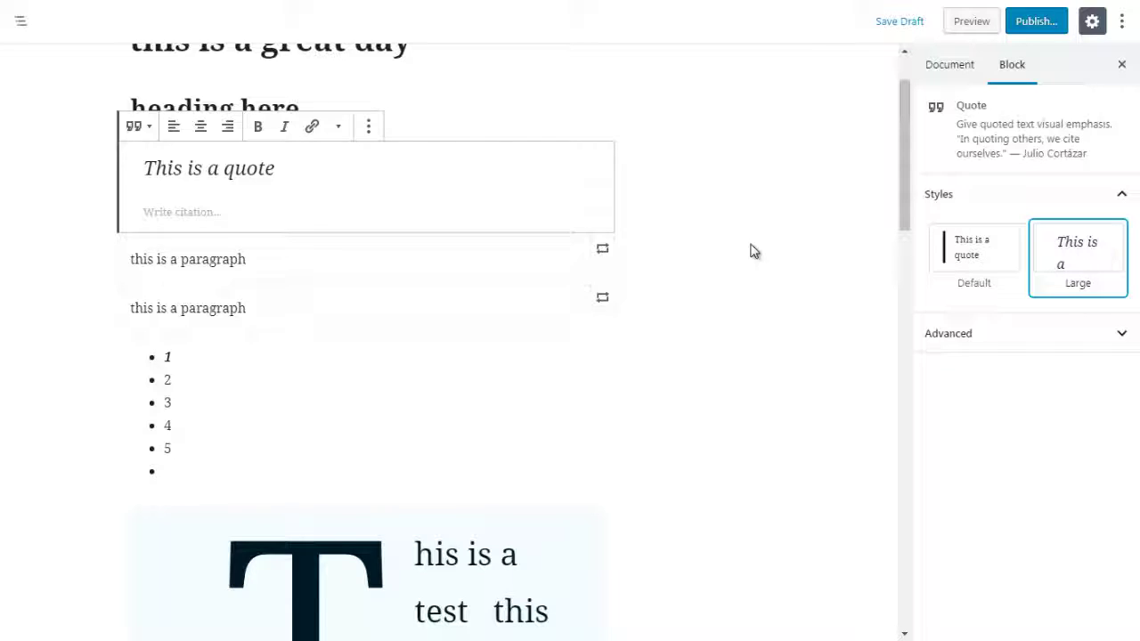
left_click(997, 333)
left_click(1000, 334)
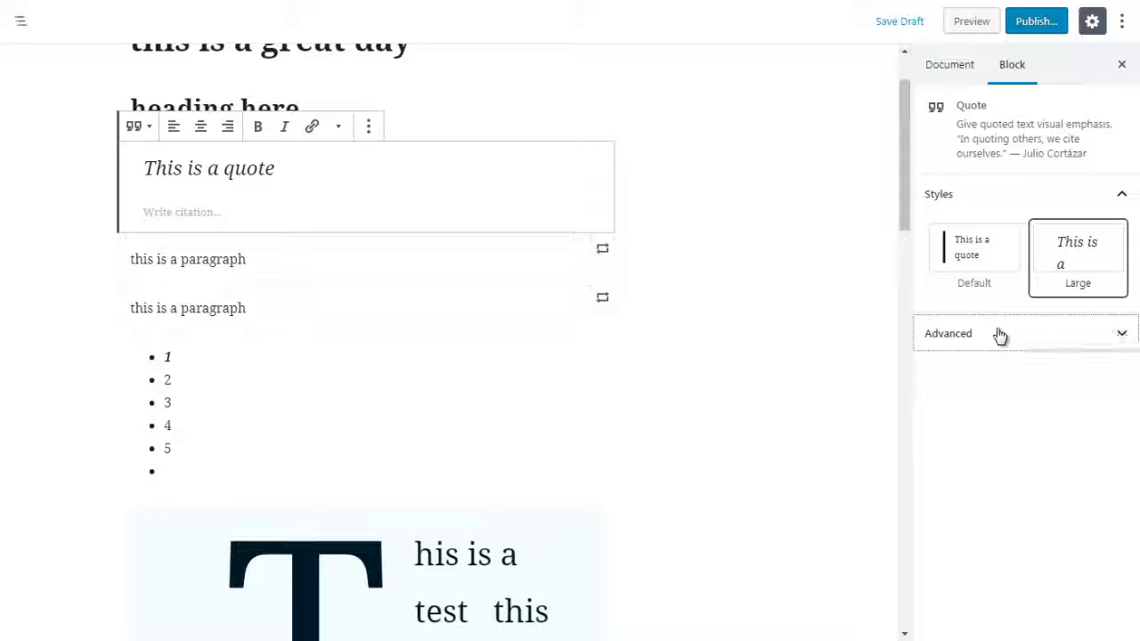
Step: Insert an empty Audio block from the common blocks between the second "this is a paragraph" block and the list of 1 to 5
left_click(789, 343)
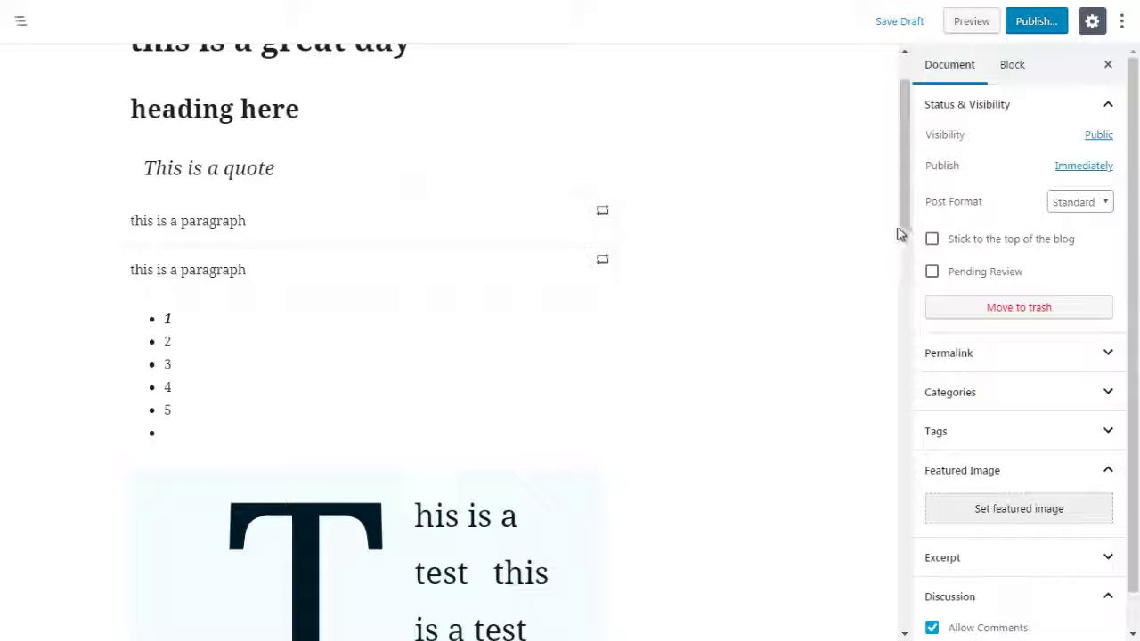
left_click_drag(900, 217, 901, 225)
left_click(366, 259)
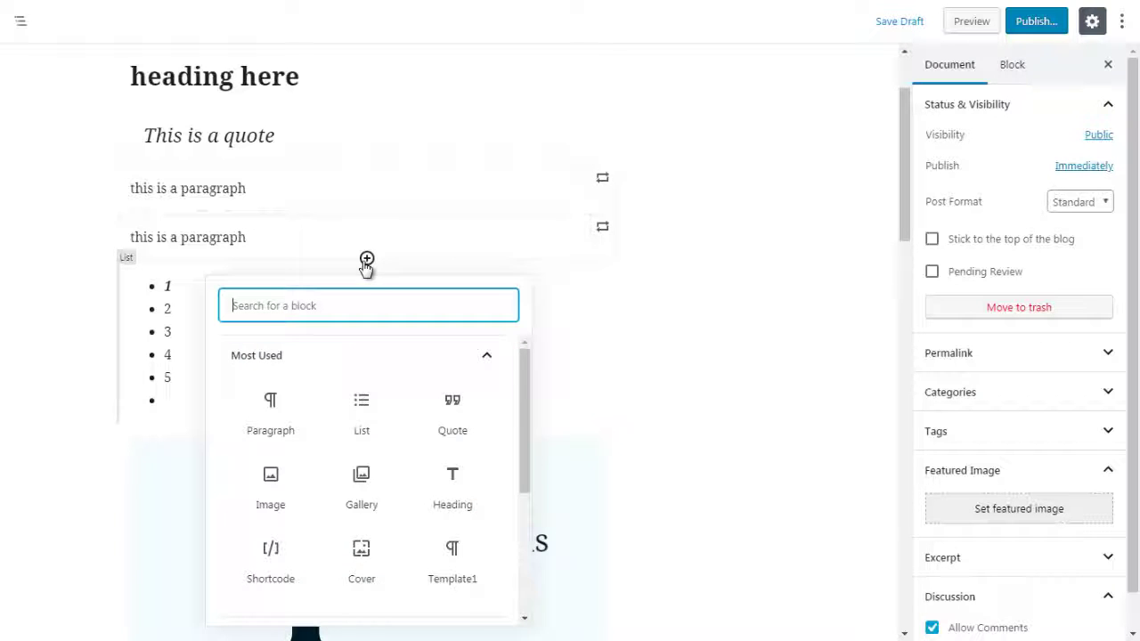
left_click(496, 361)
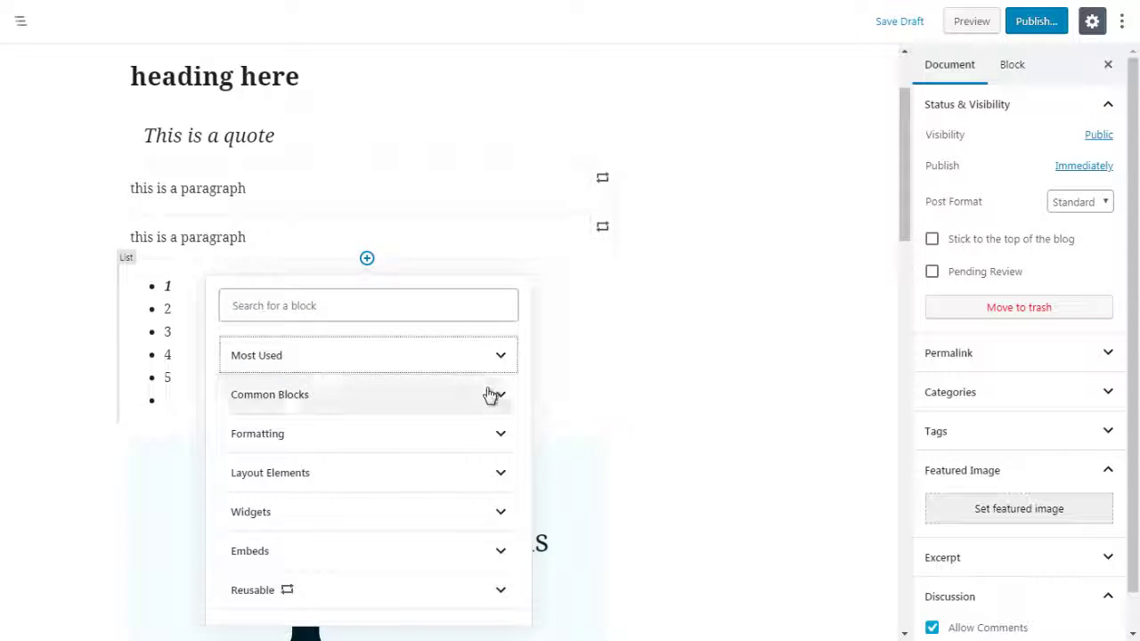
left_click(491, 395)
left_click_drag(524, 400, 522, 418)
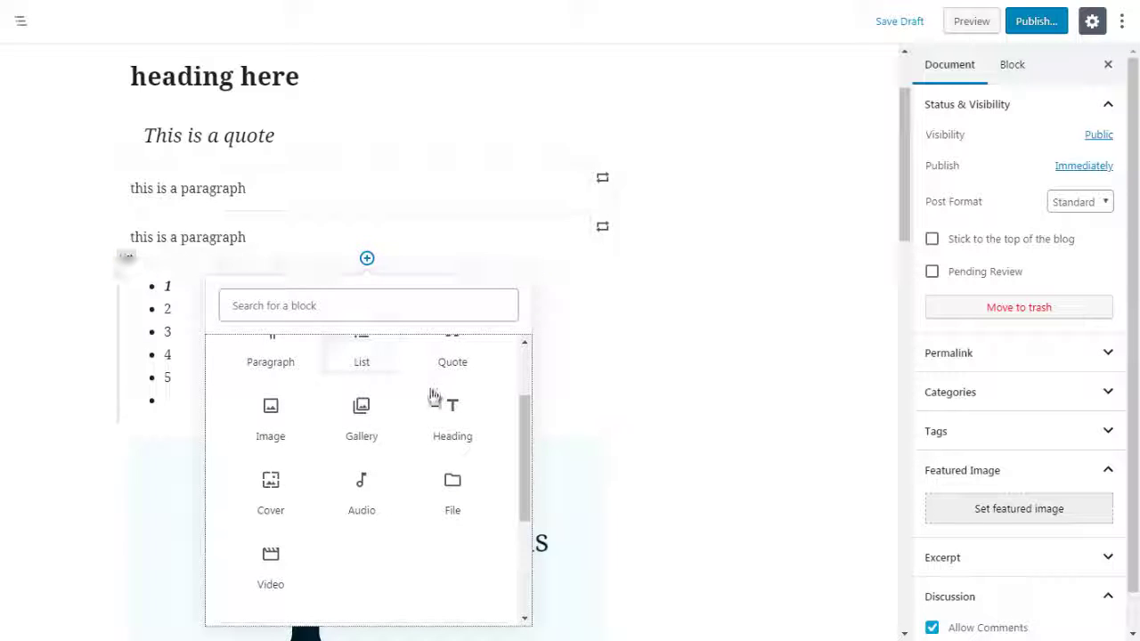
left_click(367, 499)
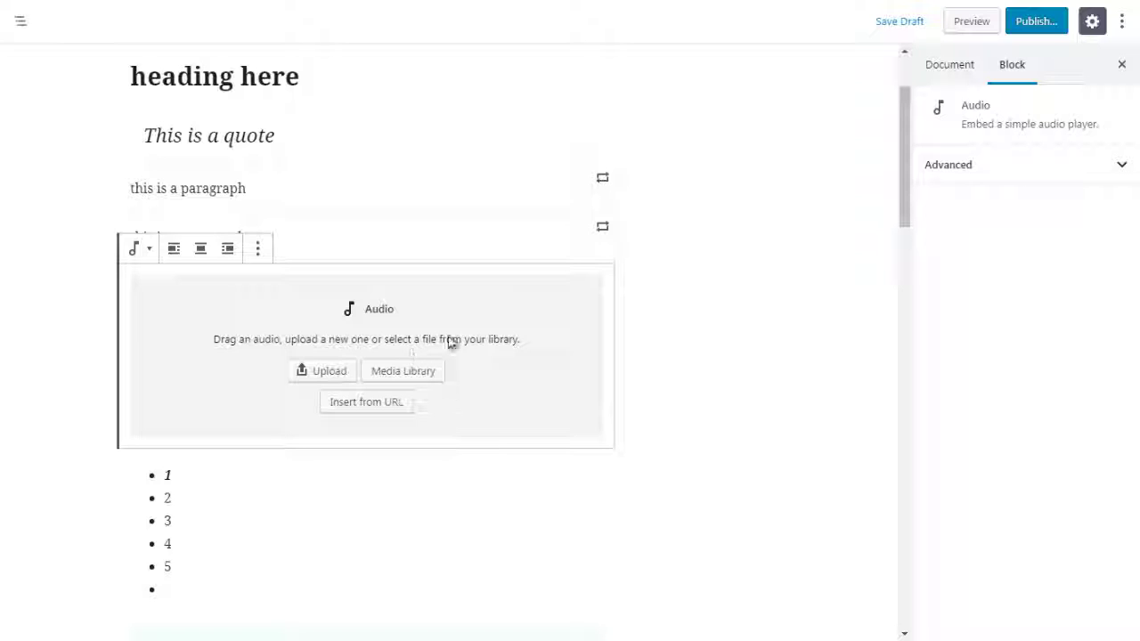
Step: Insert an empty File block from the common blocks between the Audio block and the list of 1 to 5
left_click(667, 330)
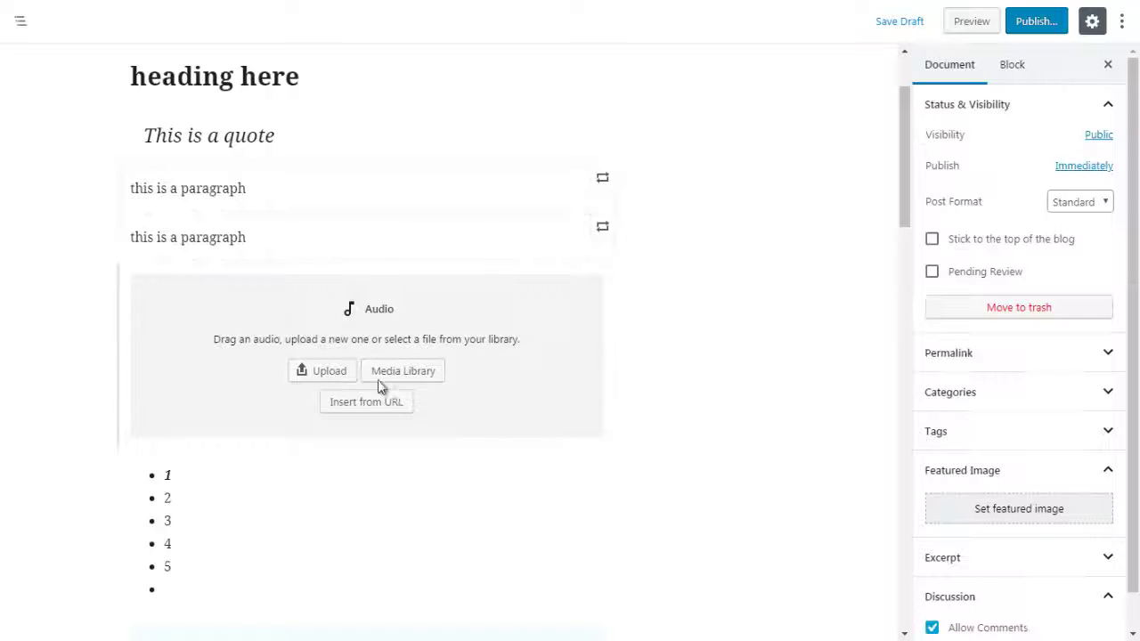
left_click(367, 447)
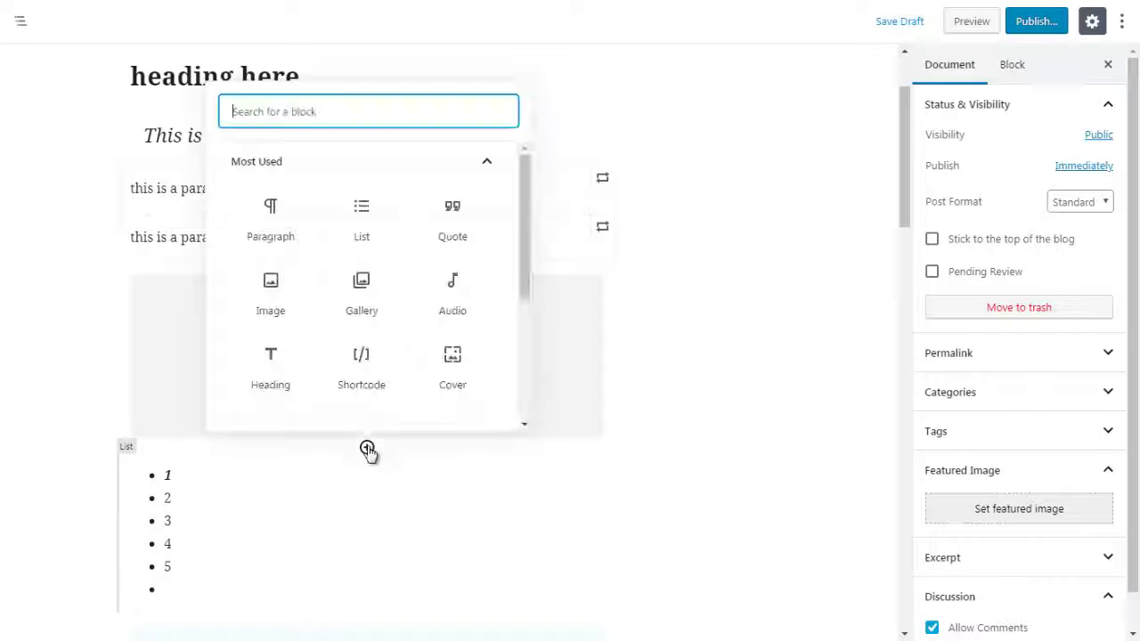
left_click(483, 162)
left_click(484, 208)
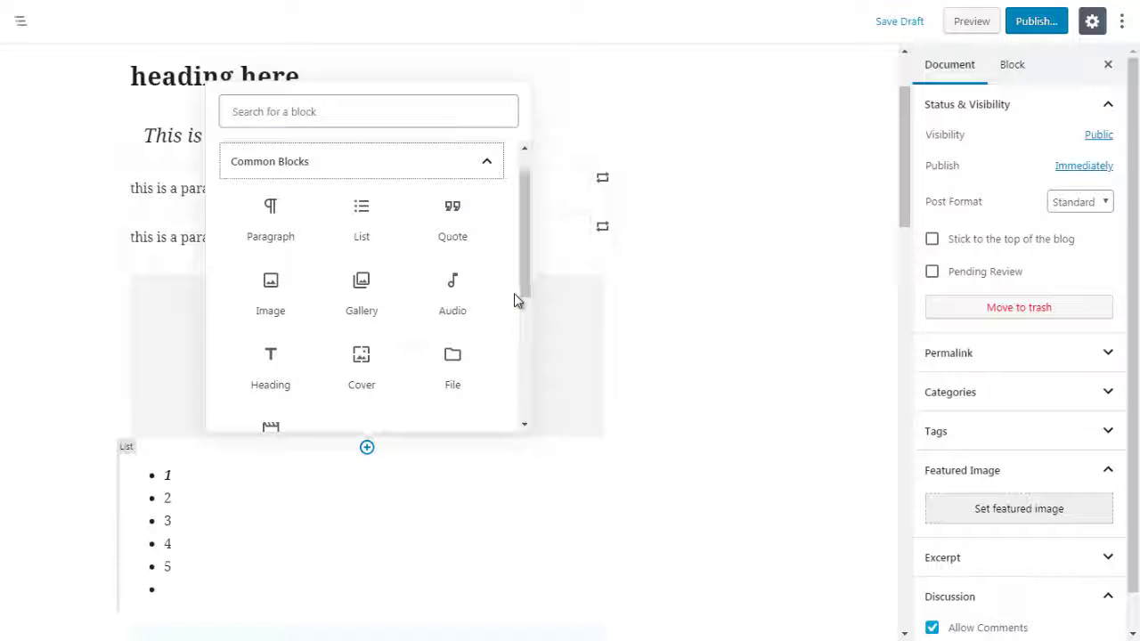
scroll(514, 301, "down", 2)
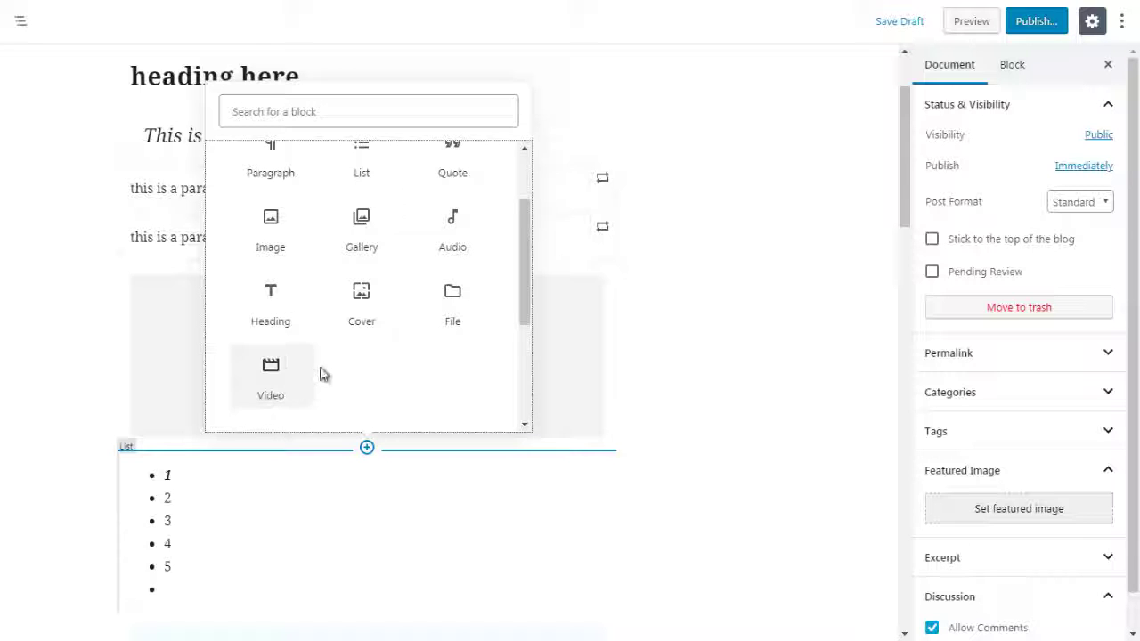
left_click(453, 307)
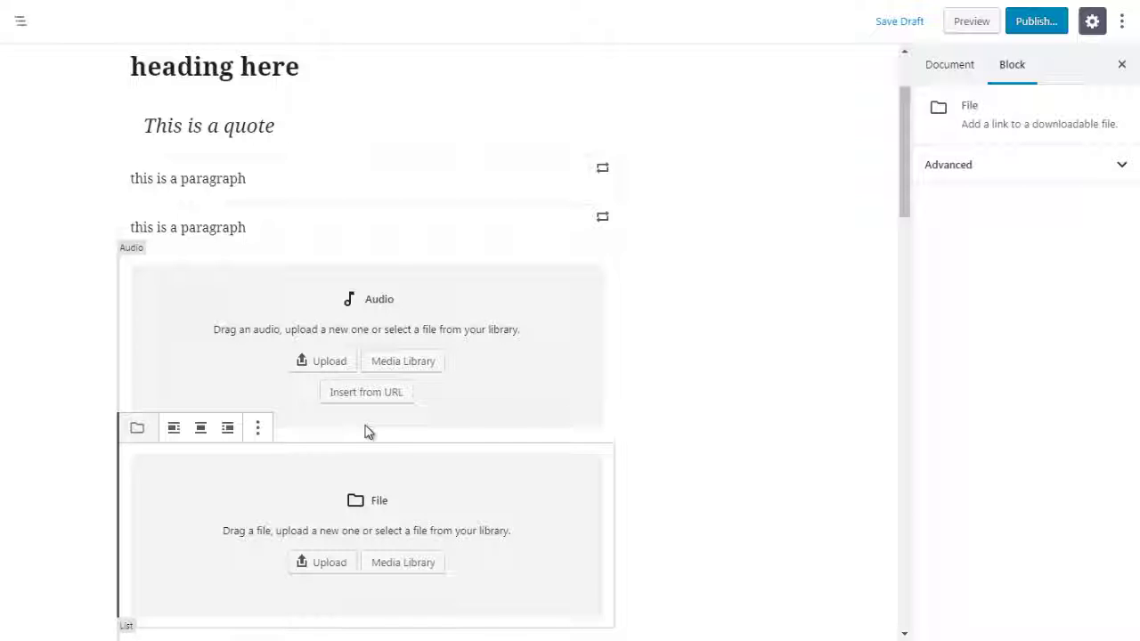
Step: Insert an empty Cover block from the common blocks between the Audio block and the File block
left_click(682, 422)
left_click(366, 438)
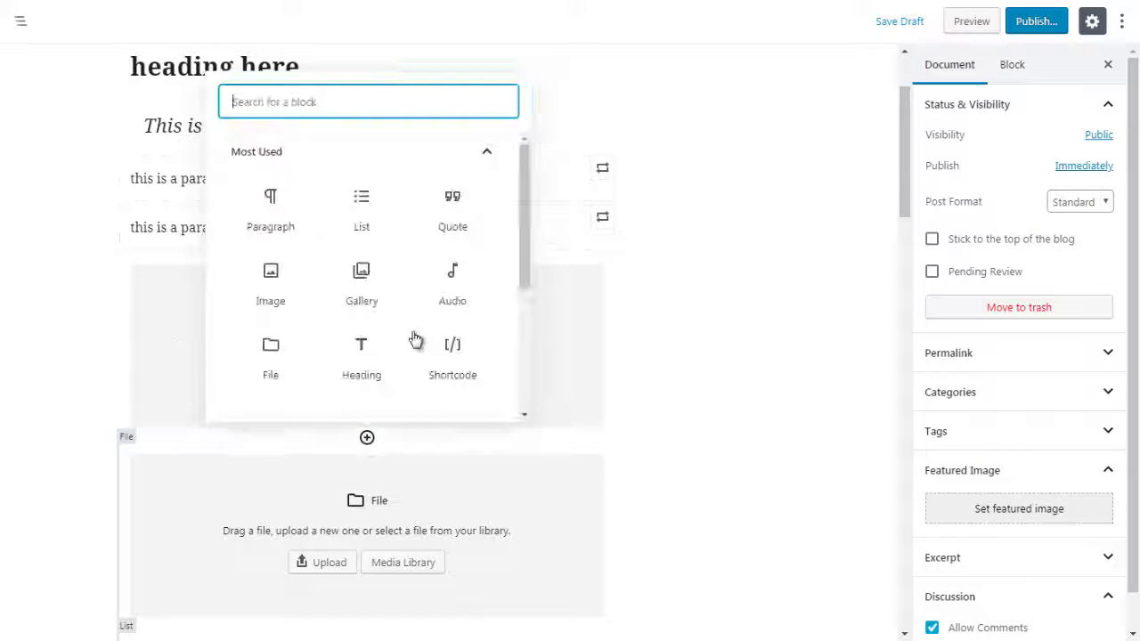
left_click(486, 152)
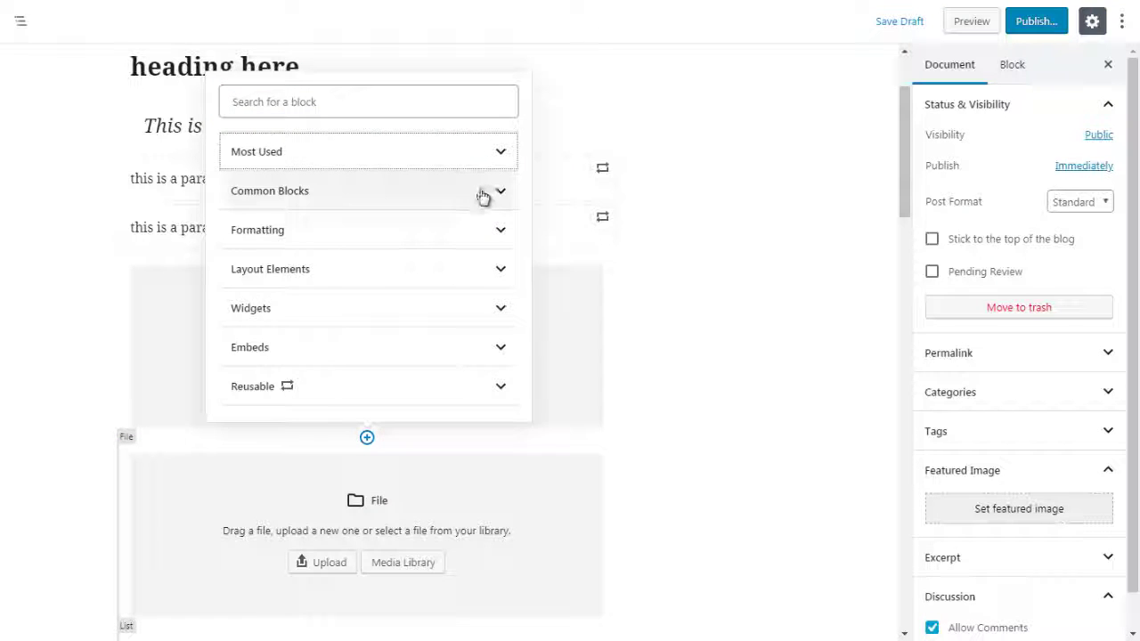
left_click(482, 196)
scroll(526, 316, "down", 1)
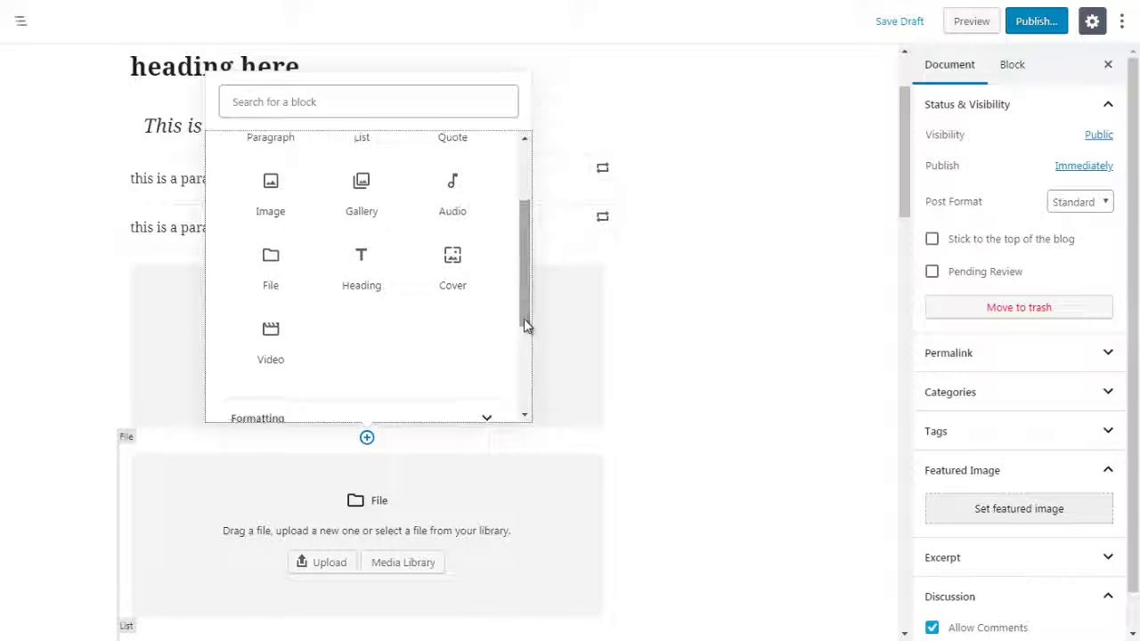
left_click(461, 265)
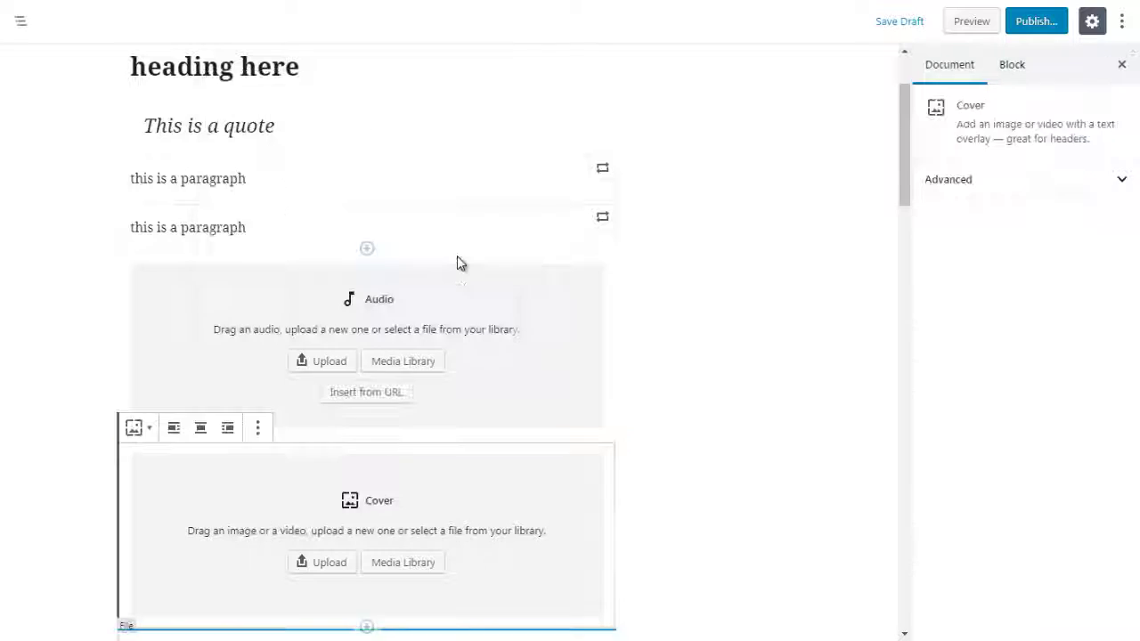
Step: Move the Cover block up two positions, placing it between the two "this is a paragraph" blocks
left_click(878, 183)
mouse_move(904, 176)
left_mouse_down()
mouse_move(903, 199)
mouse_move(904, 187)
left_mouse_up()
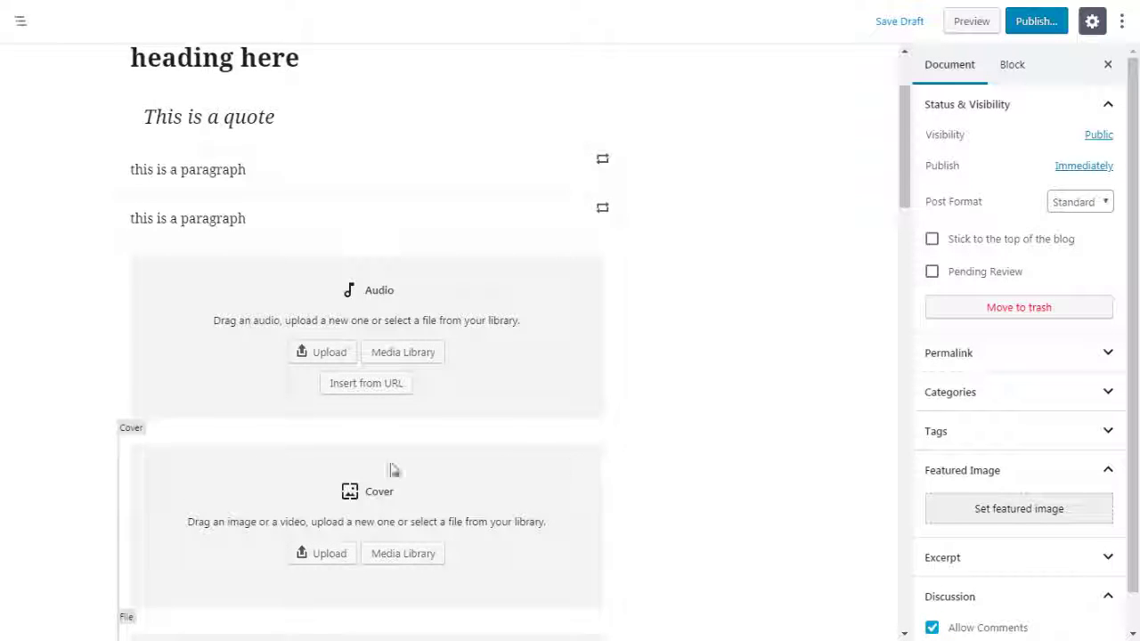
mouse_move(104, 499)
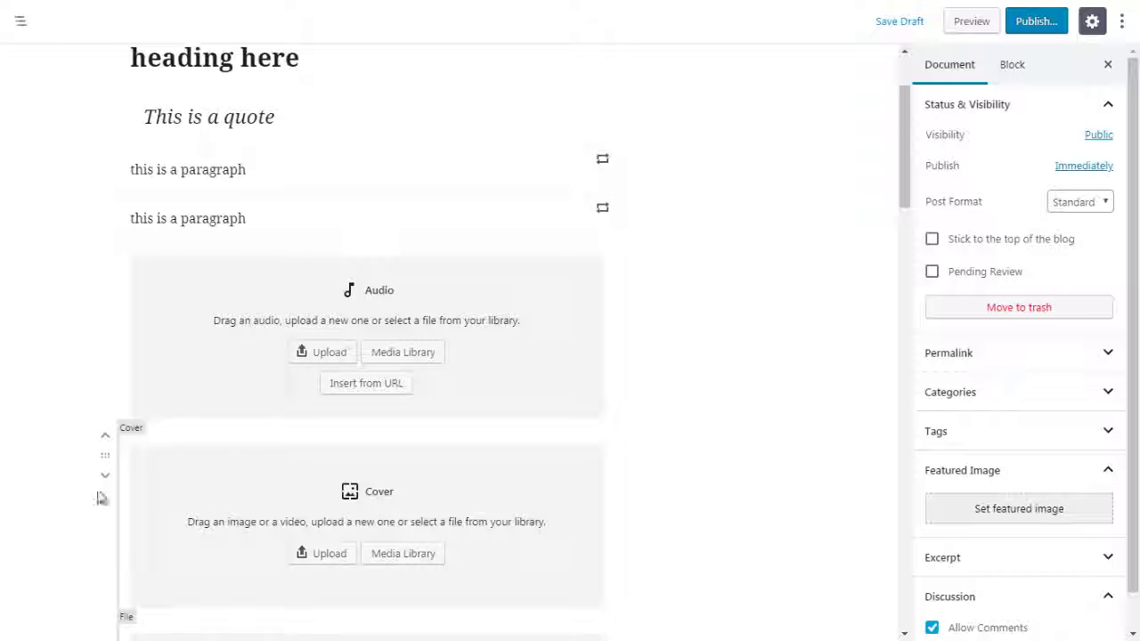
left_click(106, 443)
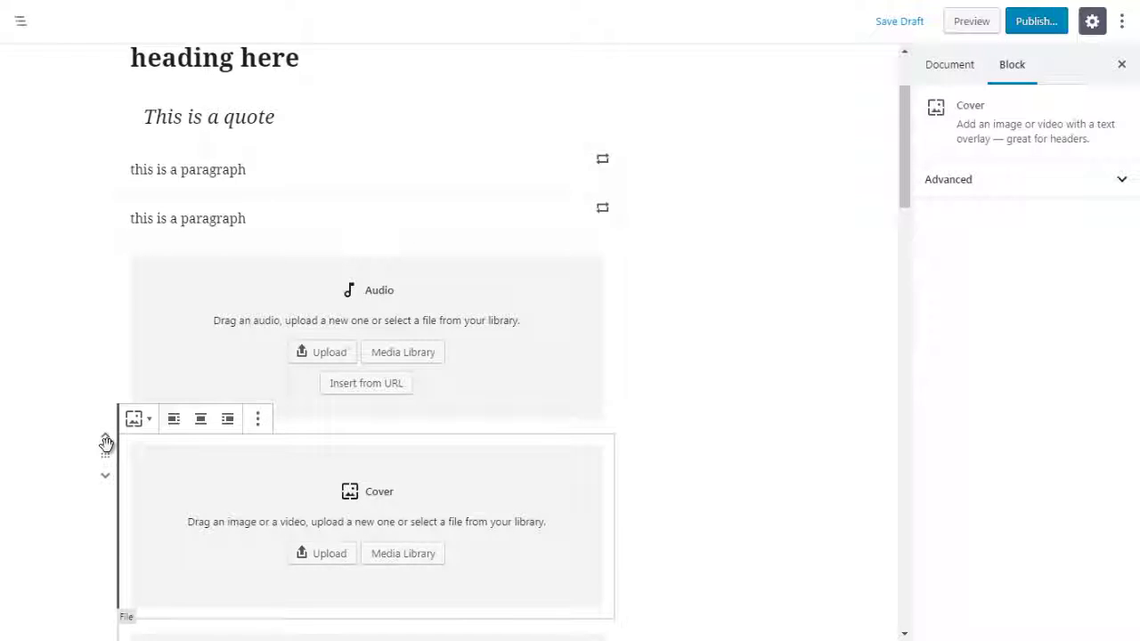
left_click(106, 444)
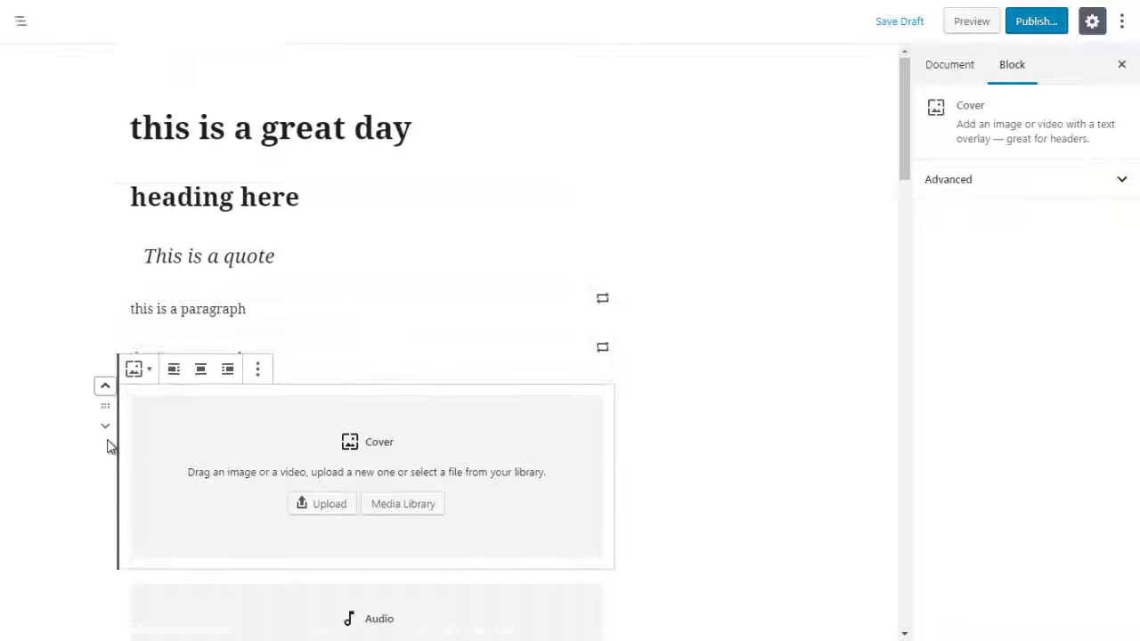
left_click(104, 392)
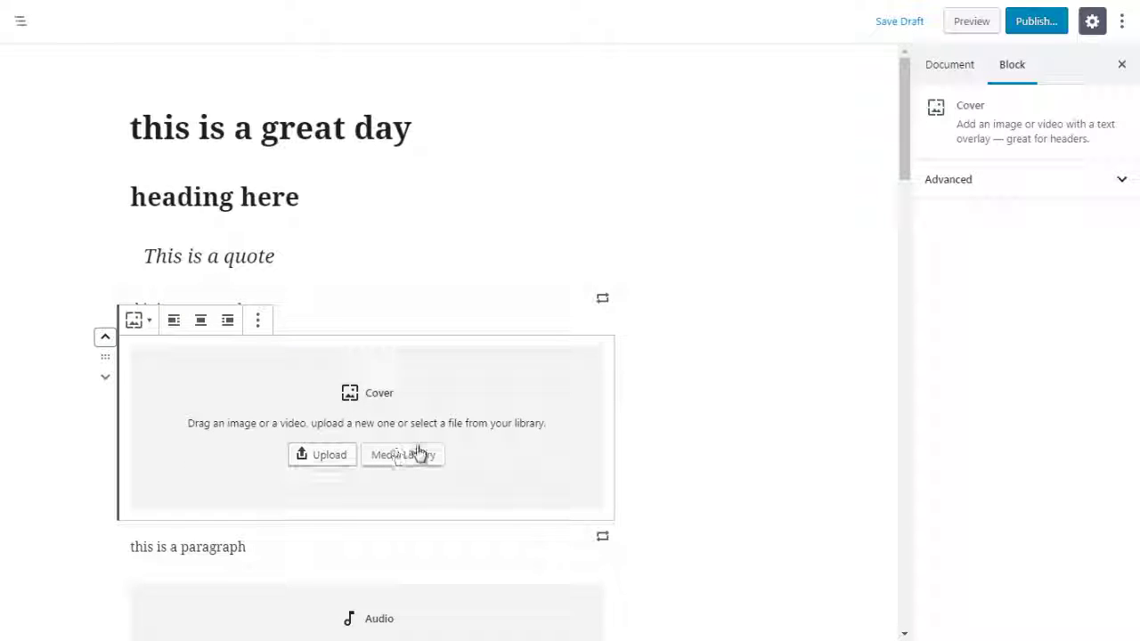